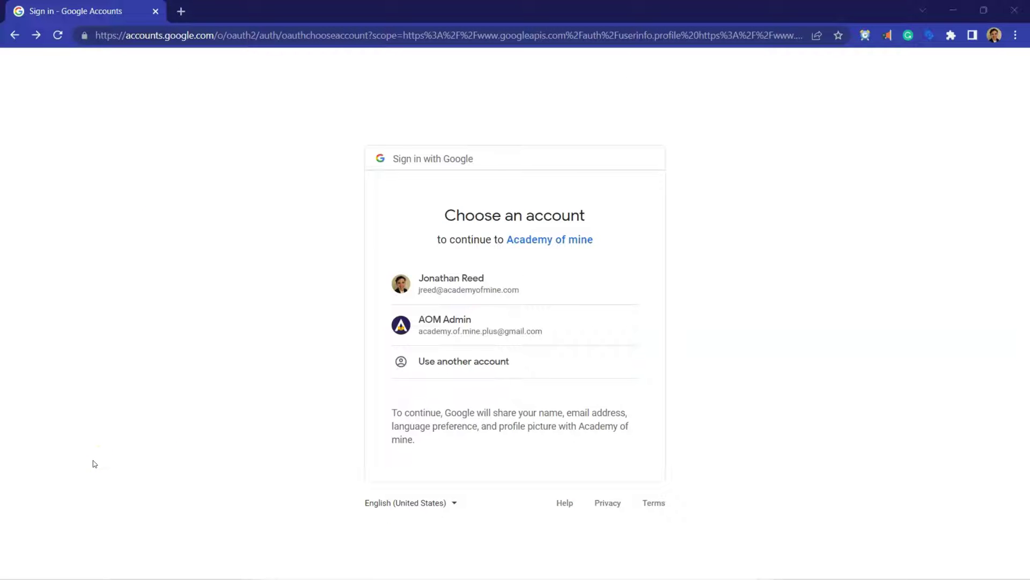
# Sign in with the Google account and go to Settings > General in the dashboard
pyautogui.click(492, 290)
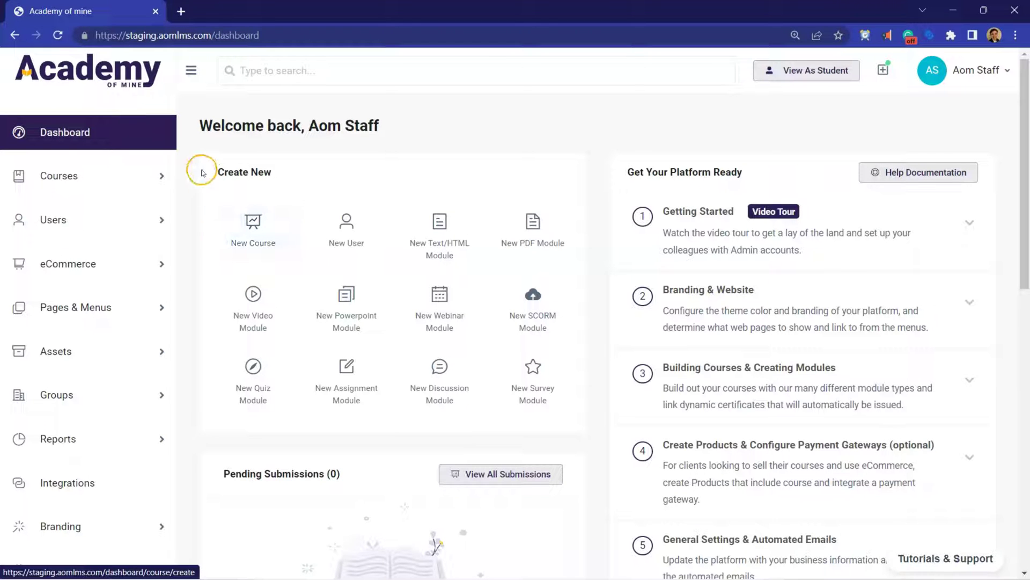
pyautogui.click(219, 130)
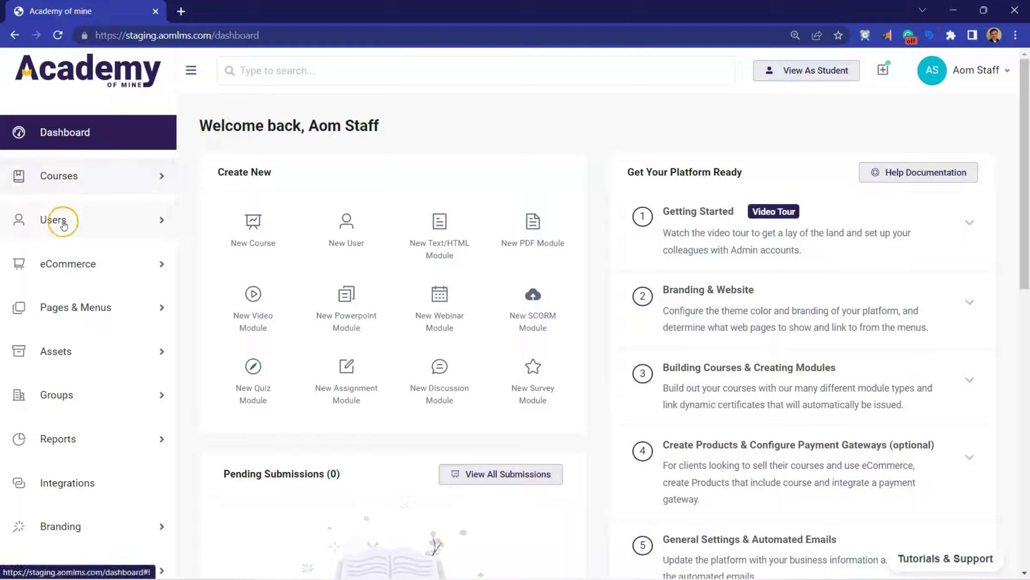
pyautogui.scroll(-3, 66, 231)
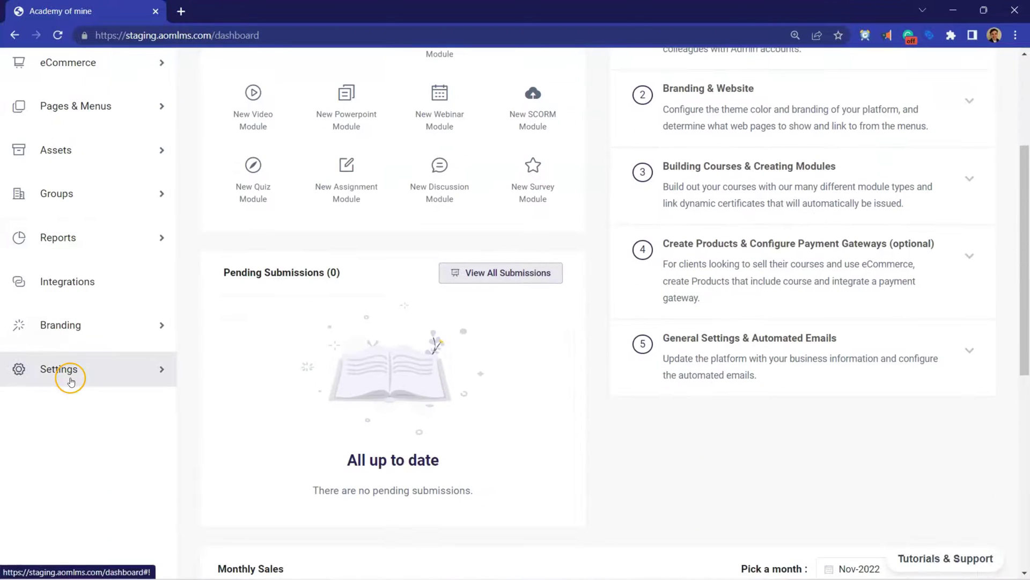
pyautogui.click(70, 380)
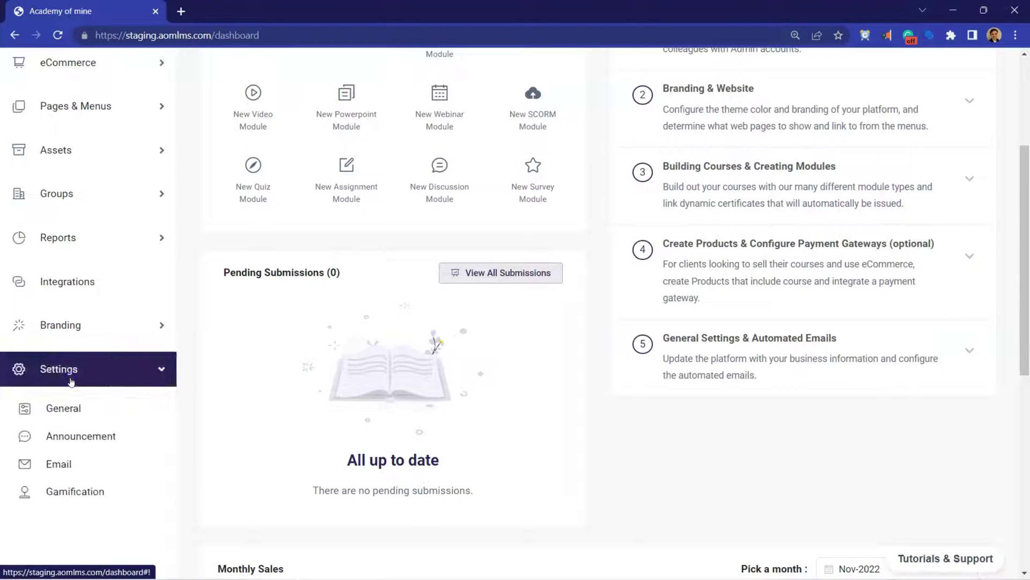
pyautogui.click(73, 417)
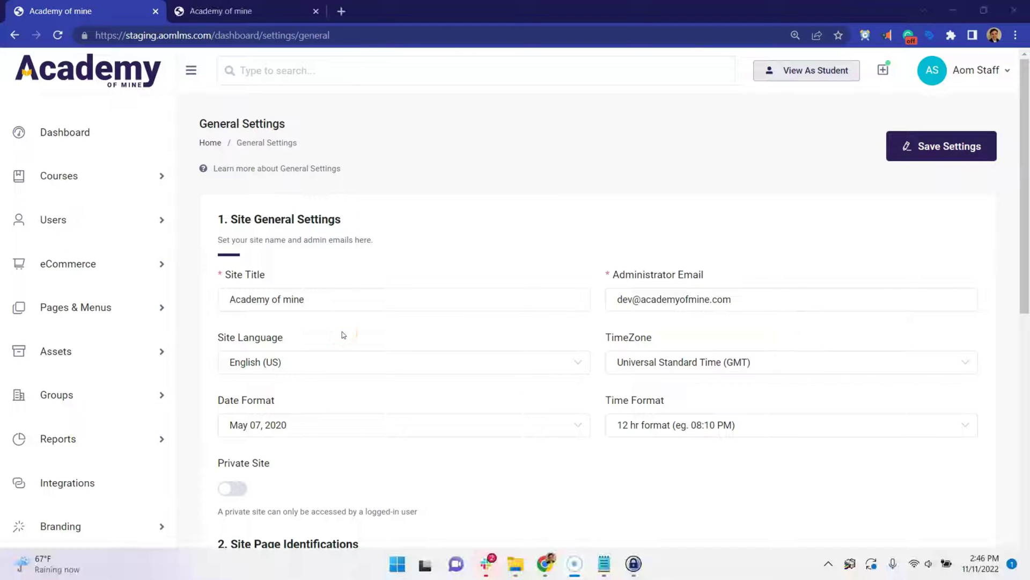
# Change the Site Language from English (US) to Spanish and save the settings
pyautogui.click(330, 364)
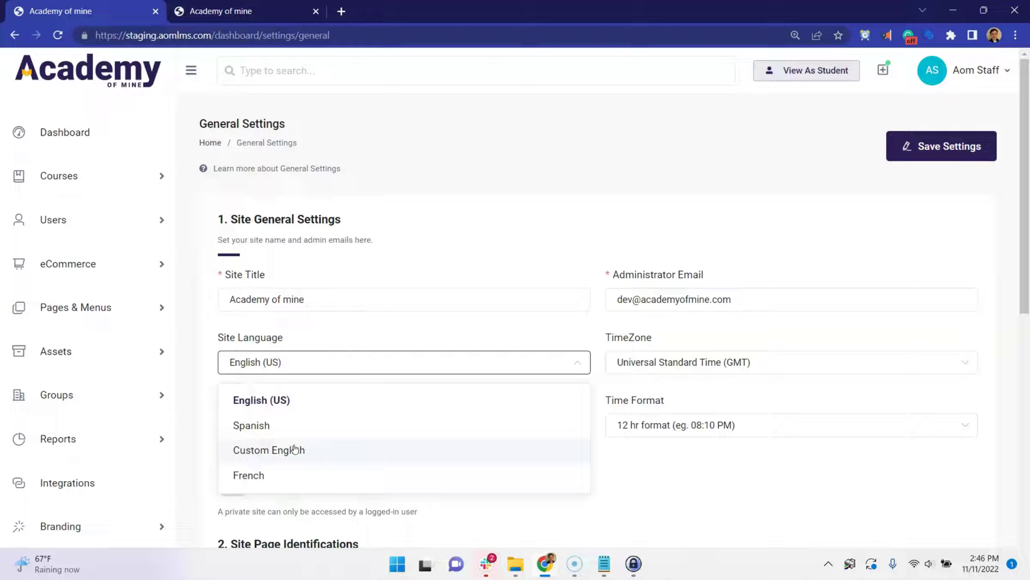
pyautogui.click(345, 493)
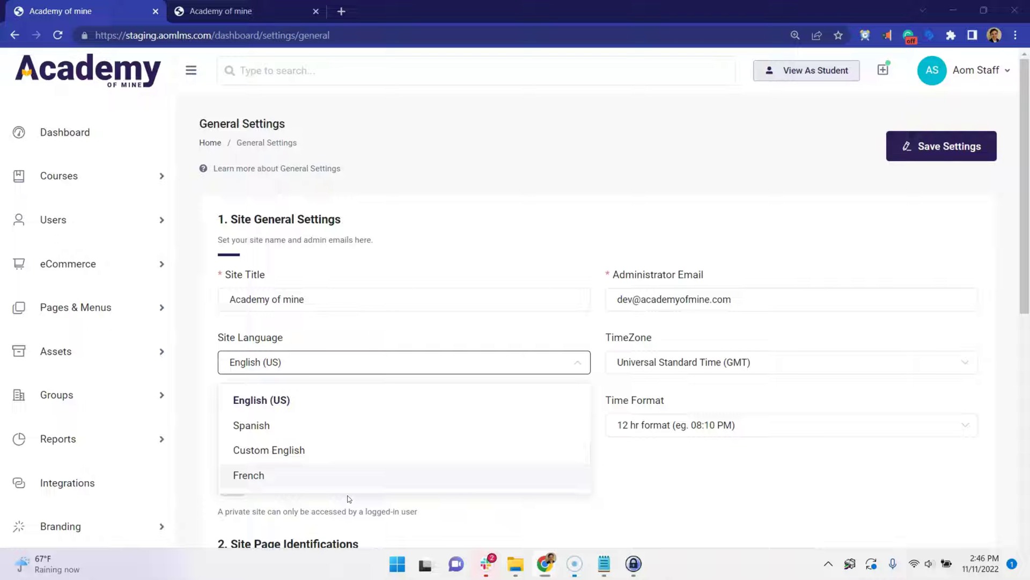
pyautogui.click(455, 401)
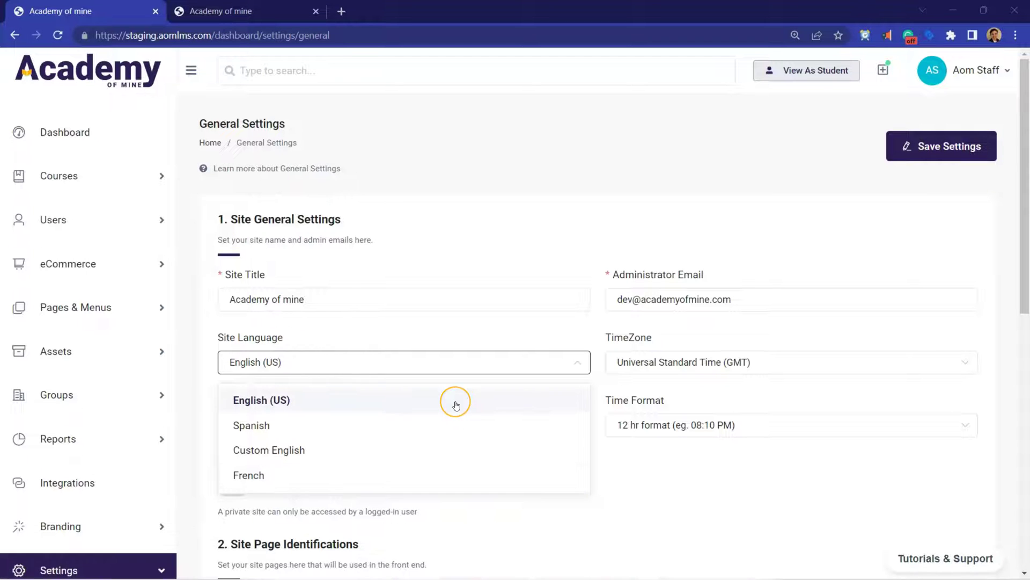
pyautogui.click(435, 356)
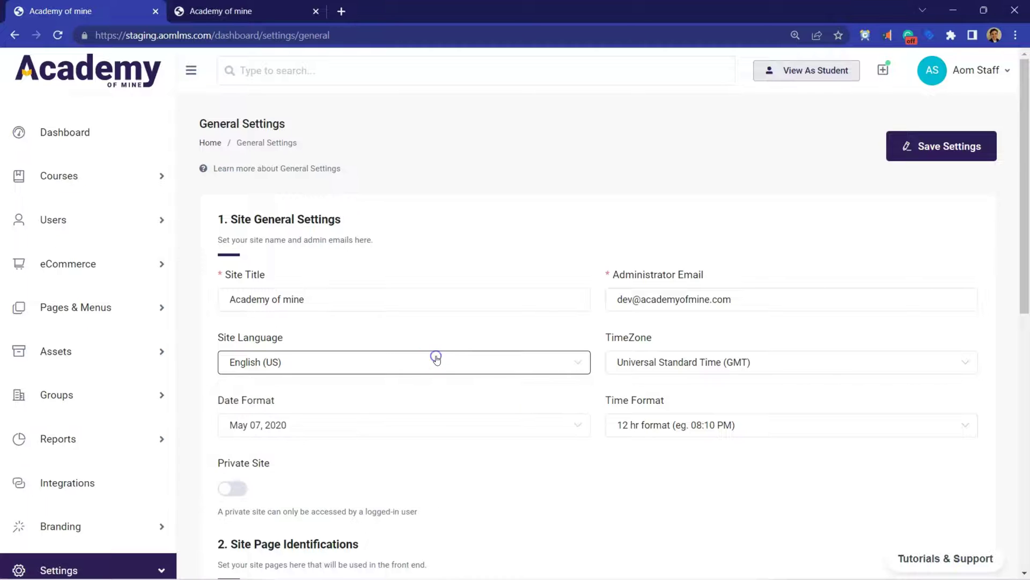
pyautogui.click(436, 357)
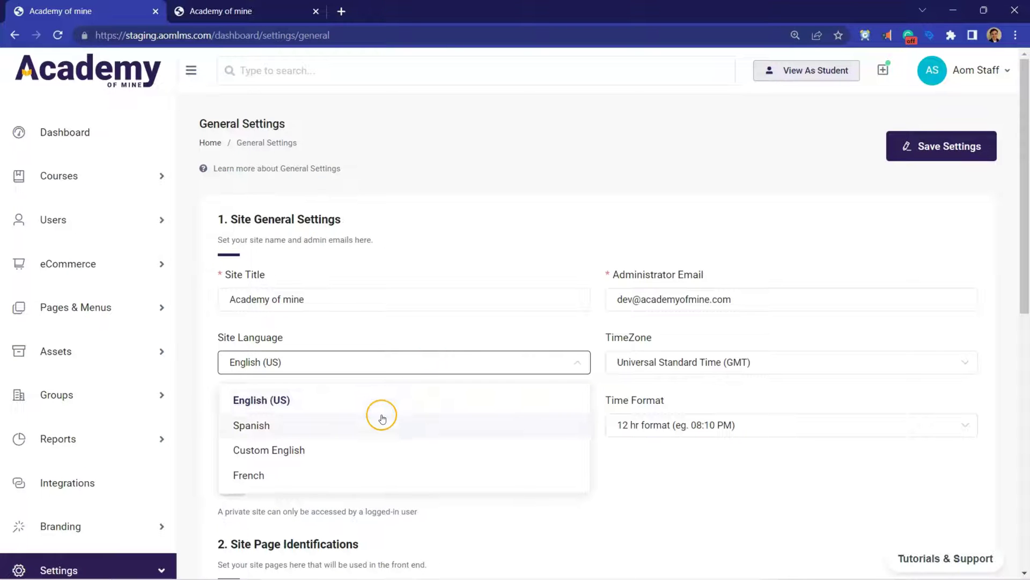
pyautogui.click(381, 418)
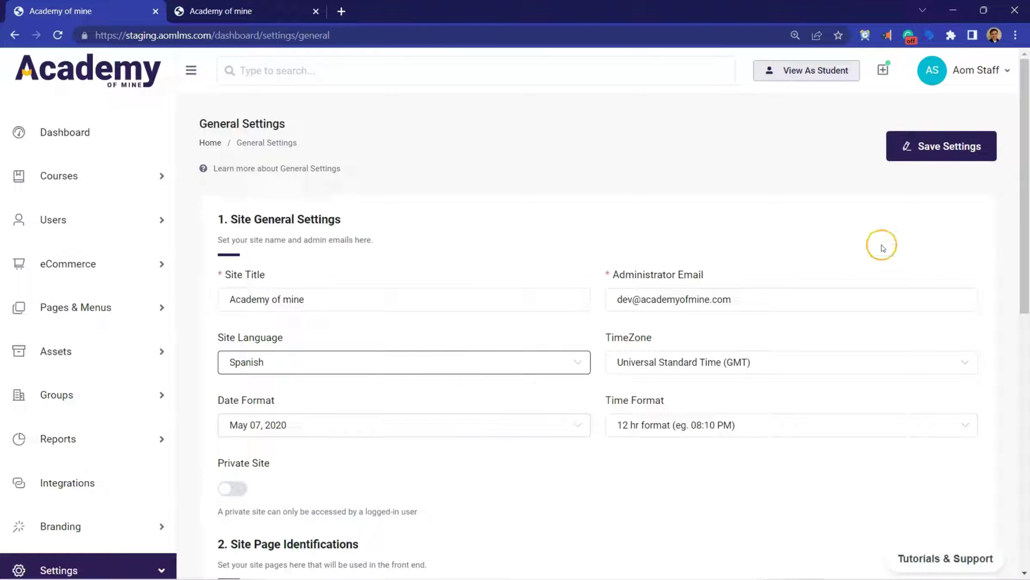
pyautogui.click(943, 161)
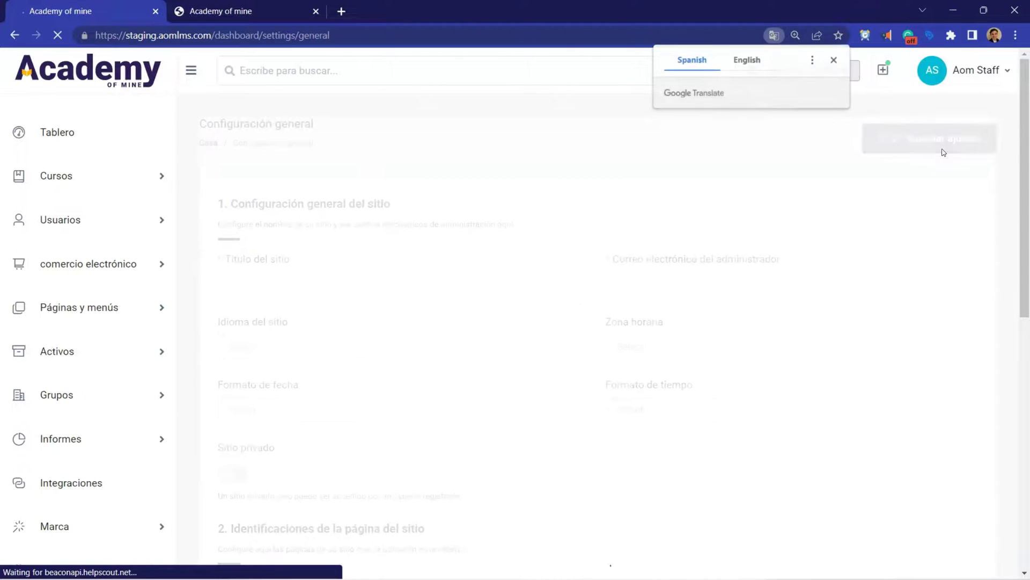
# Dismiss the translation prompt and browse the Spanish admin dashboard (Tablero)
pyautogui.click(833, 60)
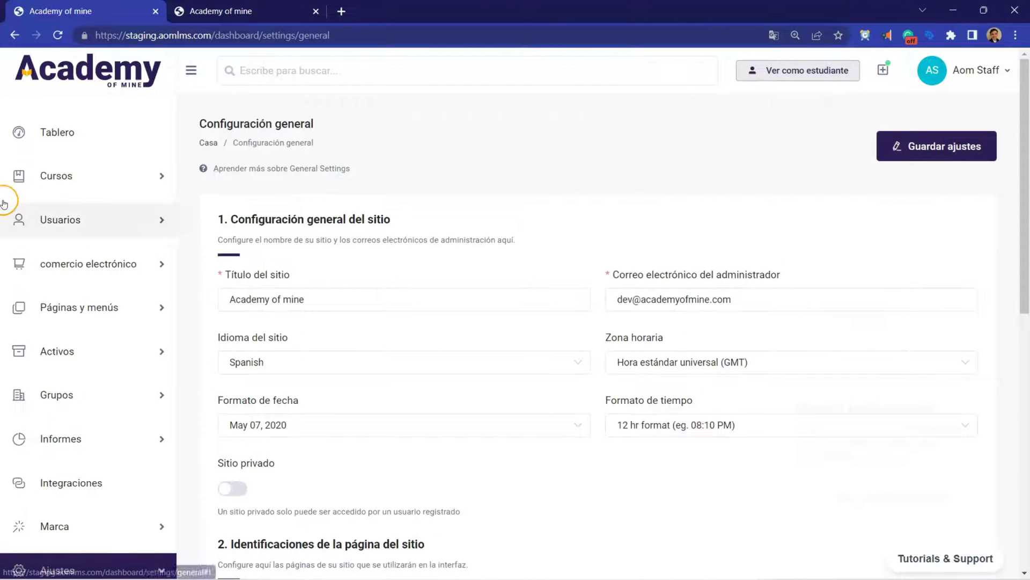
pyautogui.click(64, 130)
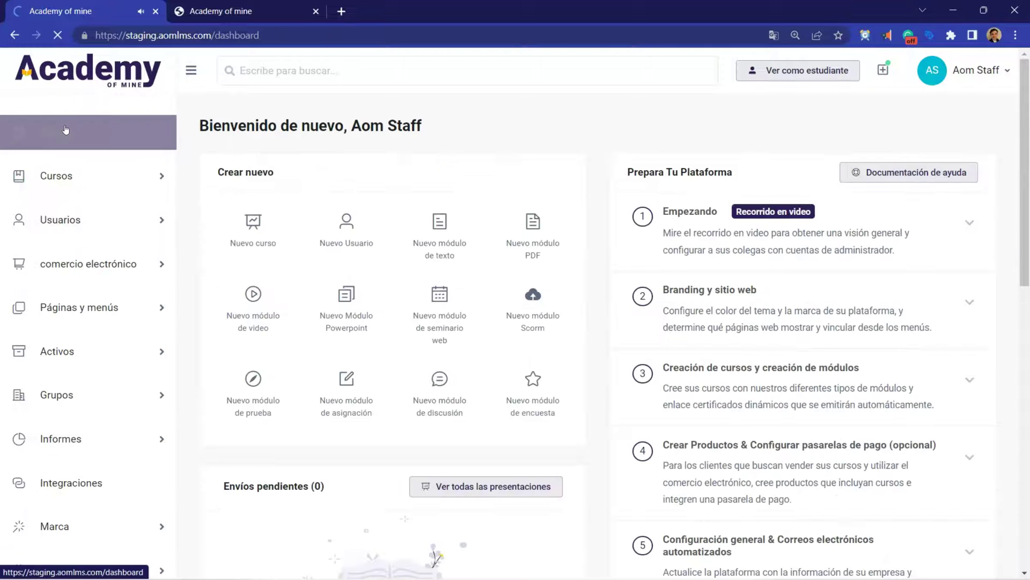
pyautogui.scroll(-4, 332, 202)
pyautogui.scroll(-2, 331, 202)
pyautogui.scroll(6, 331, 201)
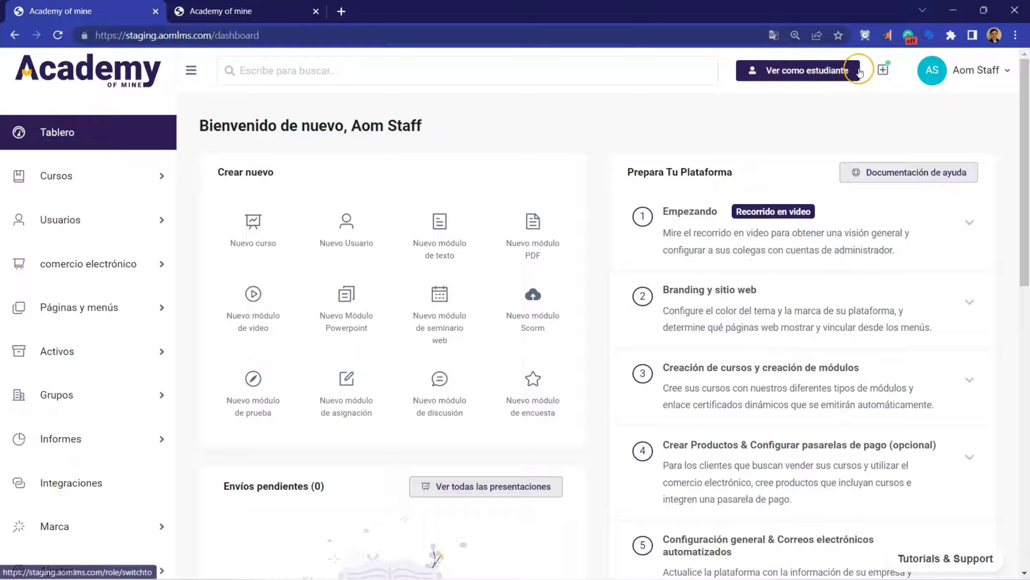
pyautogui.click(528, 119)
pyautogui.scroll(-8, 234, 144)
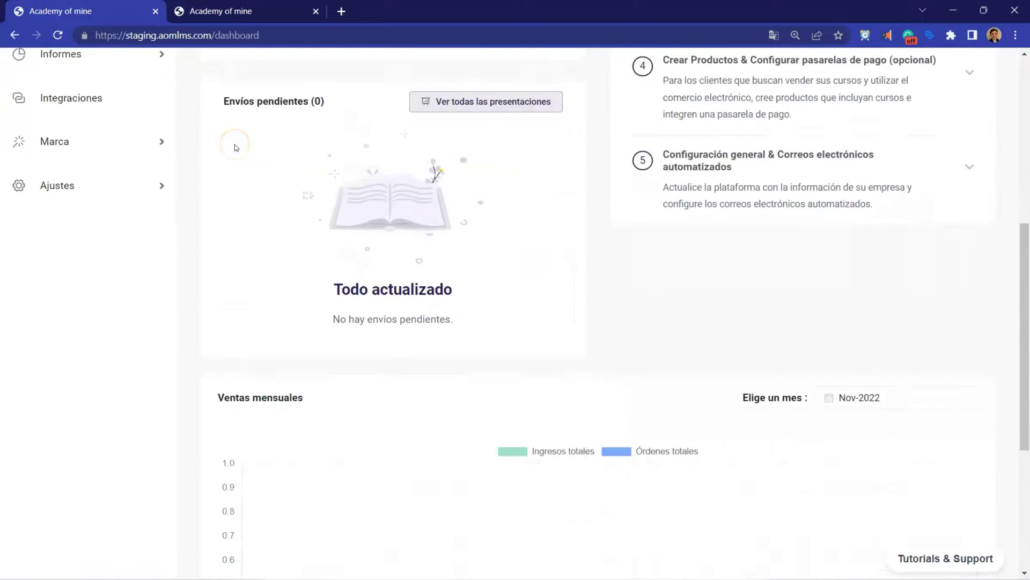
pyautogui.scroll(8, 234, 143)
pyautogui.click(289, 139)
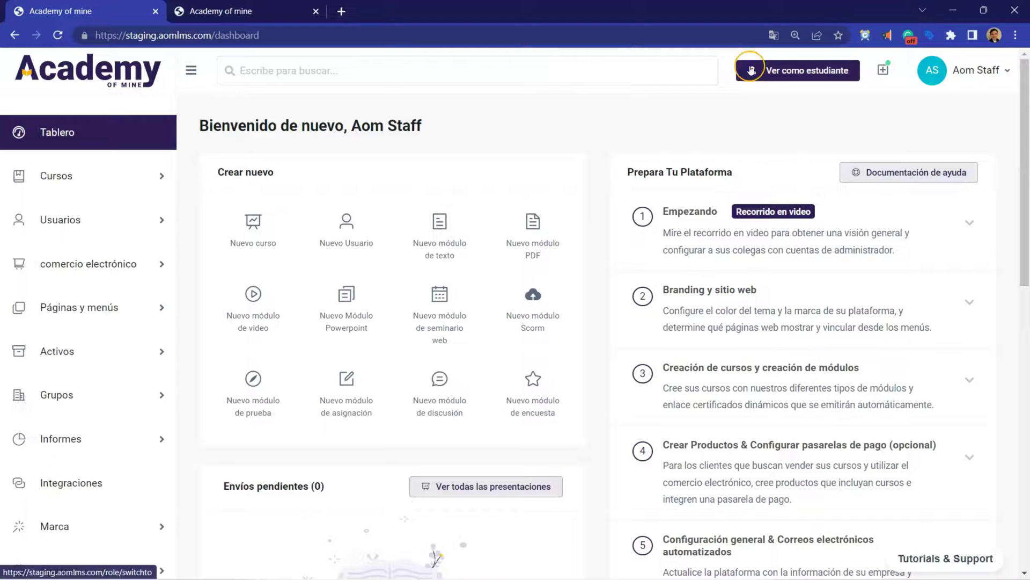
# Preview the platform as a student (Ver como estudiante), then return to the admin view
pyautogui.click(778, 70)
pyautogui.scroll(-8, 483, 161)
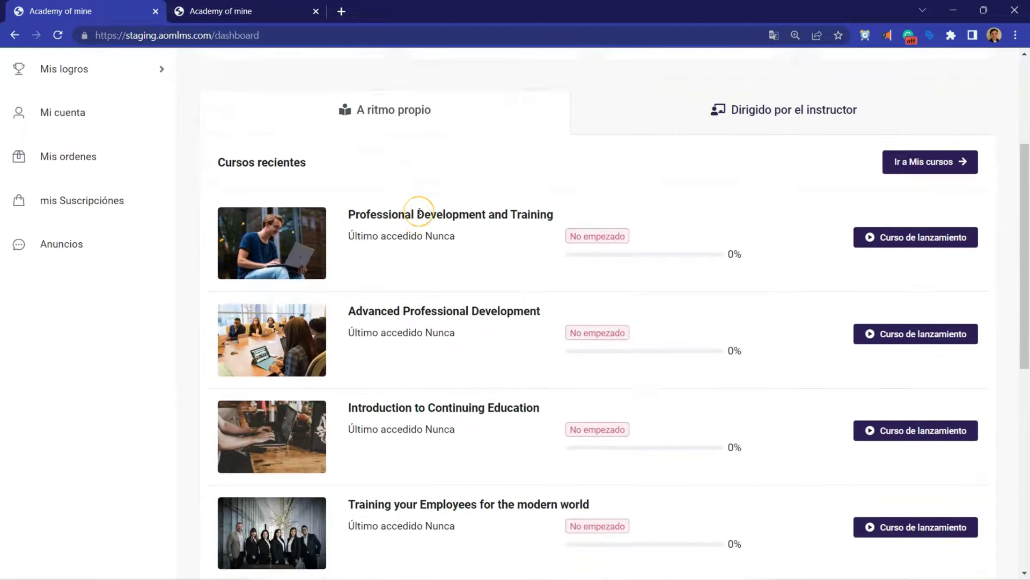
pyautogui.scroll(6, 420, 211)
pyautogui.scroll(2, 419, 211)
pyautogui.click(647, 130)
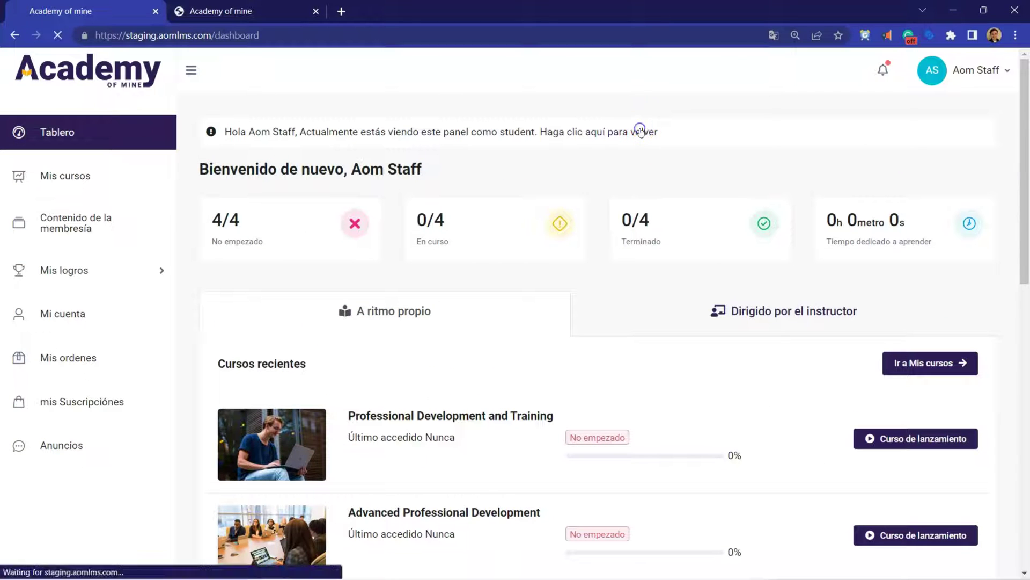
pyautogui.scroll(-6, 76, 317)
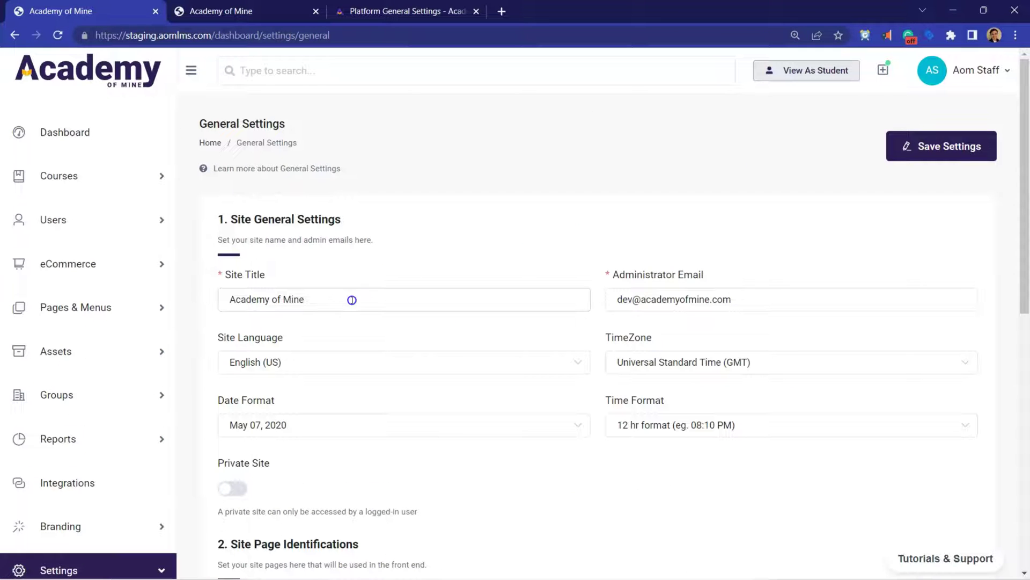
# Compare the 'Academy of Mine' site title with the company name on Invoice #1
pyautogui.moveTo(351, 299); pyautogui.dragTo(211, 299)
pyautogui.click(327, 297)
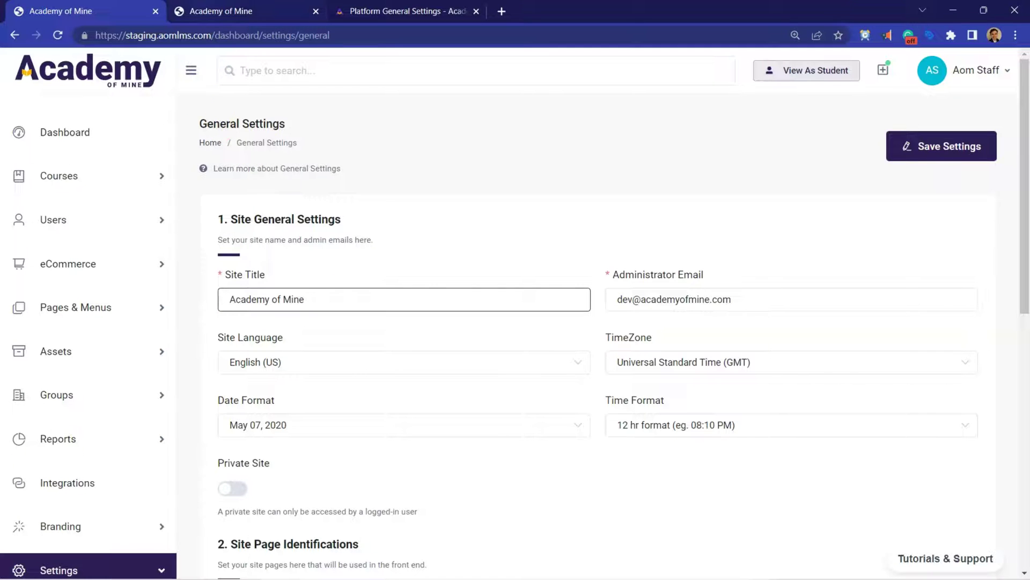
pyautogui.click(217, 11)
pyautogui.click(320, 312)
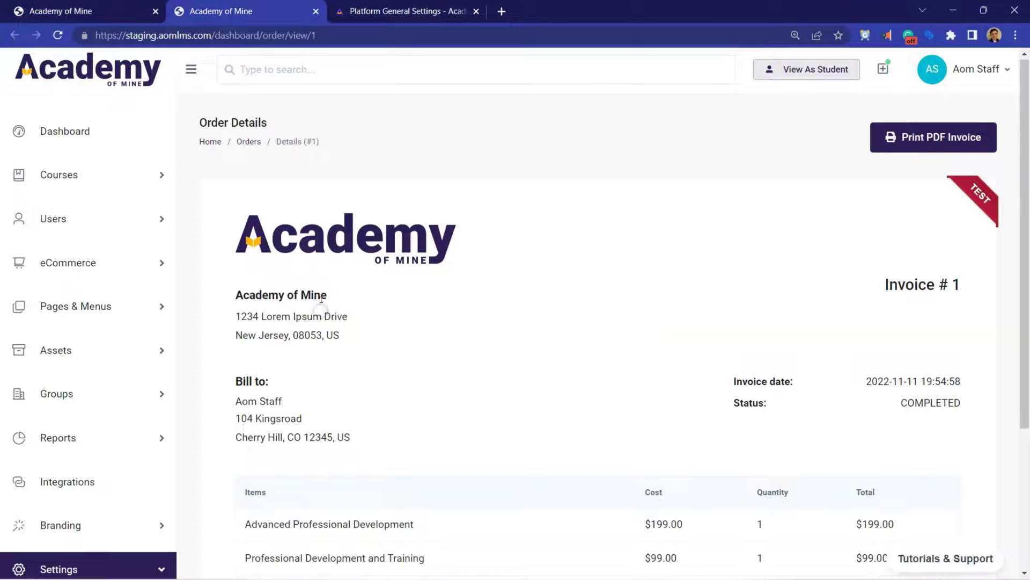
pyautogui.moveTo(331, 295); pyautogui.dragTo(209, 299)
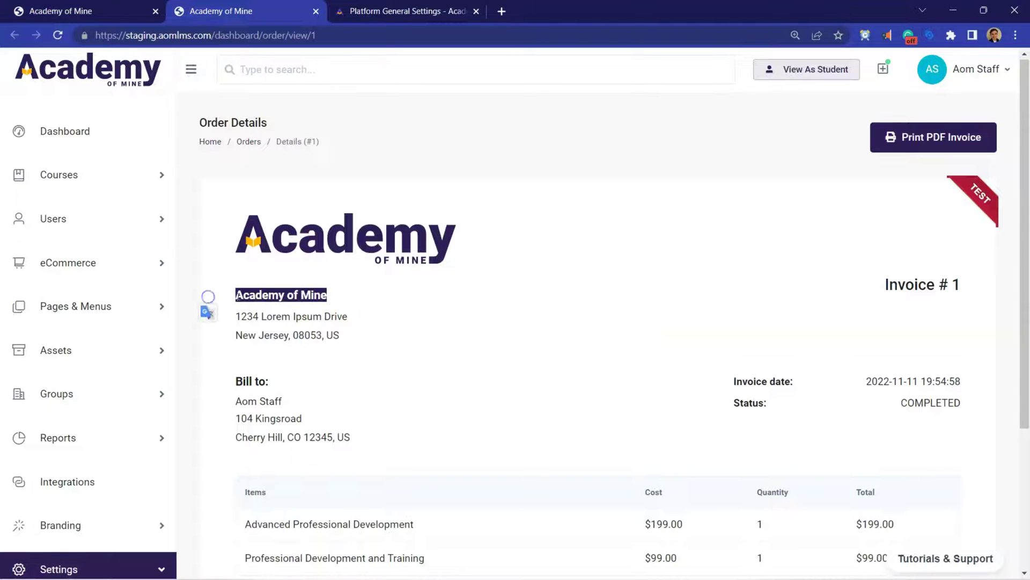
pyautogui.click(207, 305)
# Go to the Email Templates settings page
pyautogui.scroll(-3, 346, 270)
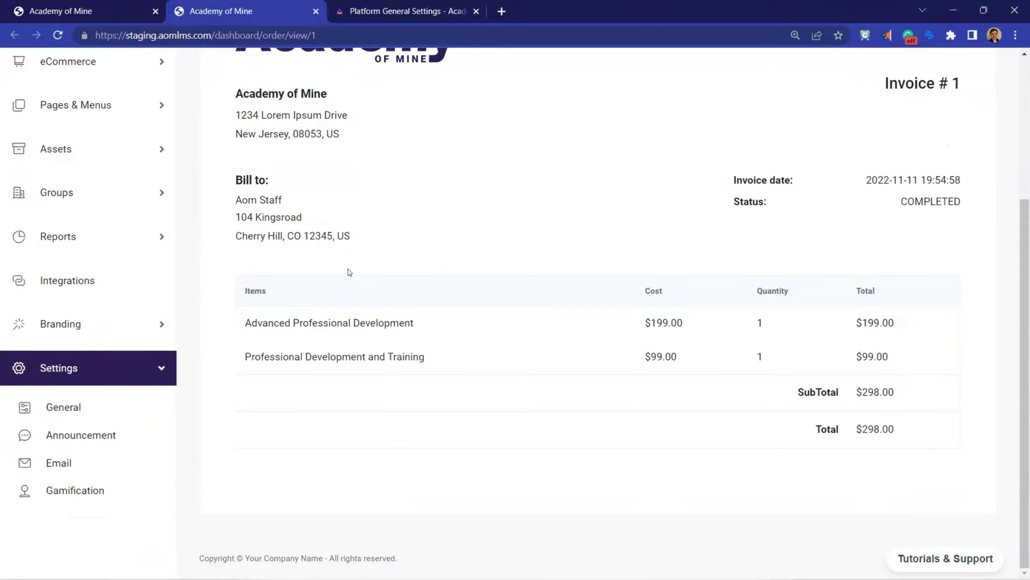
pyautogui.scroll(4, 347, 272)
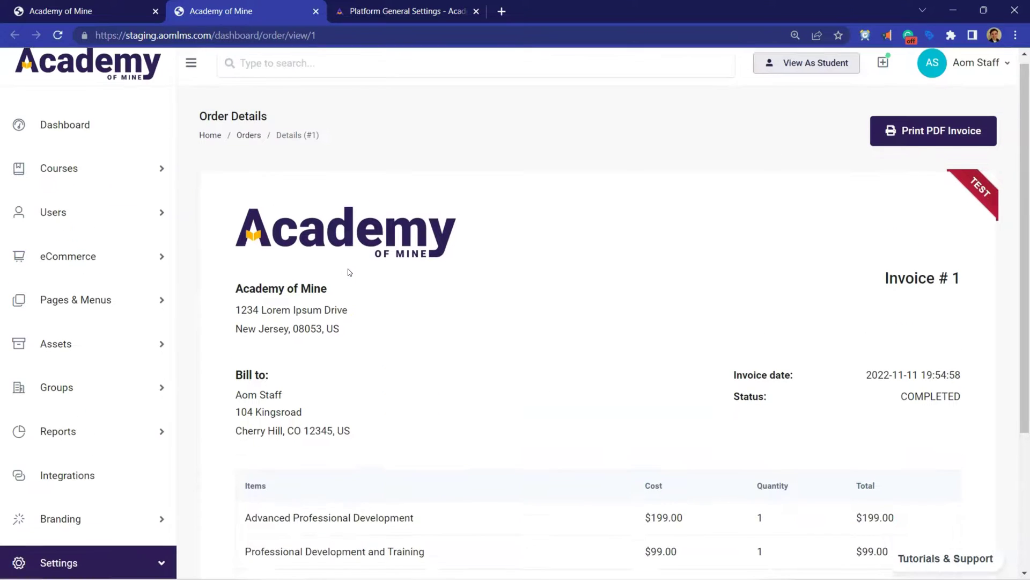
pyautogui.scroll(-4, 161, 322)
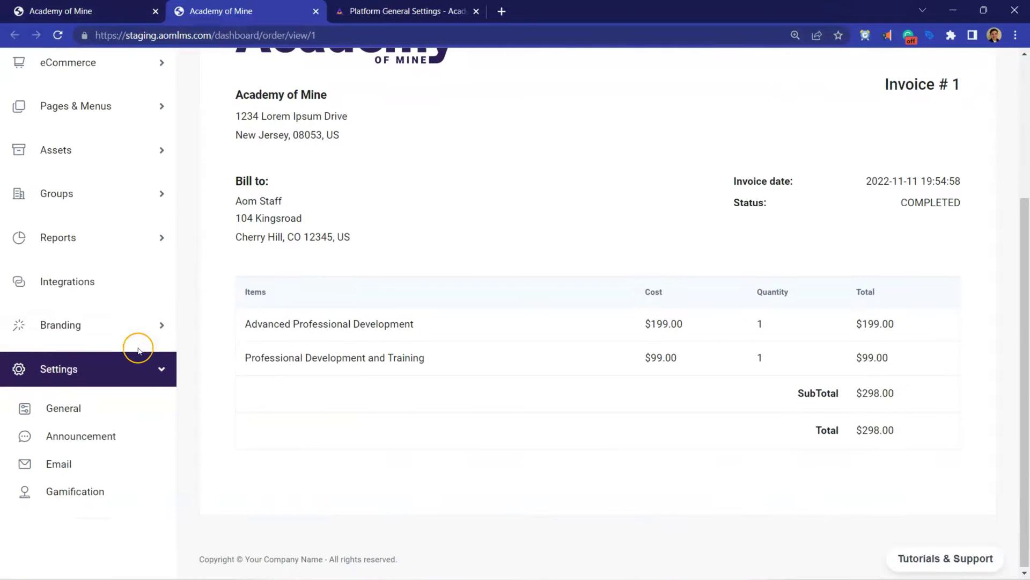
pyautogui.click(105, 466)
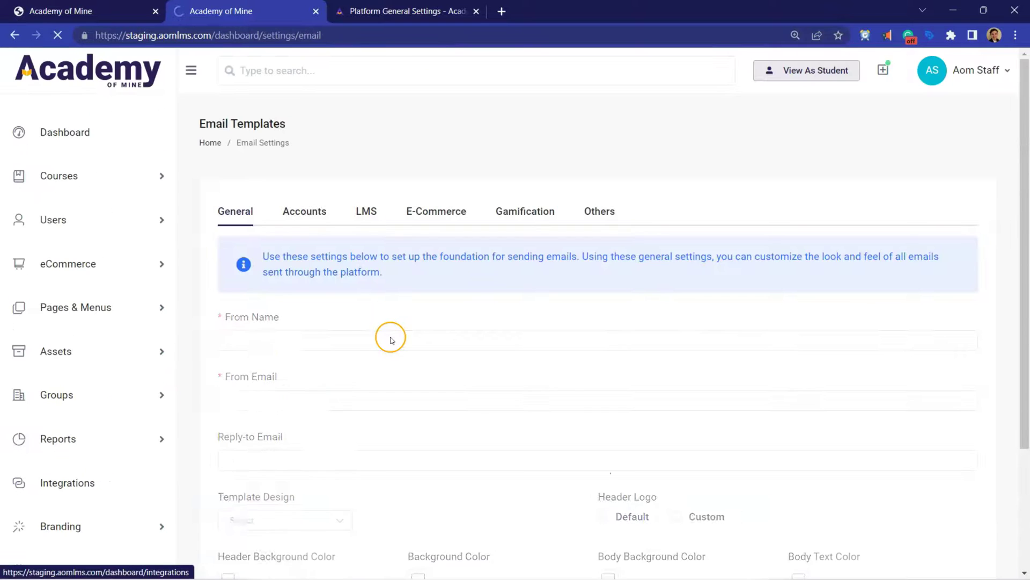
# Check the From Name value on the Email Templates page
pyautogui.scroll(-1, 383, 328)
pyautogui.tripleClick(322, 288)
pyautogui.click(318, 316)
pyautogui.scroll(-1, 317, 316)
pyautogui.scroll(2, 318, 316)
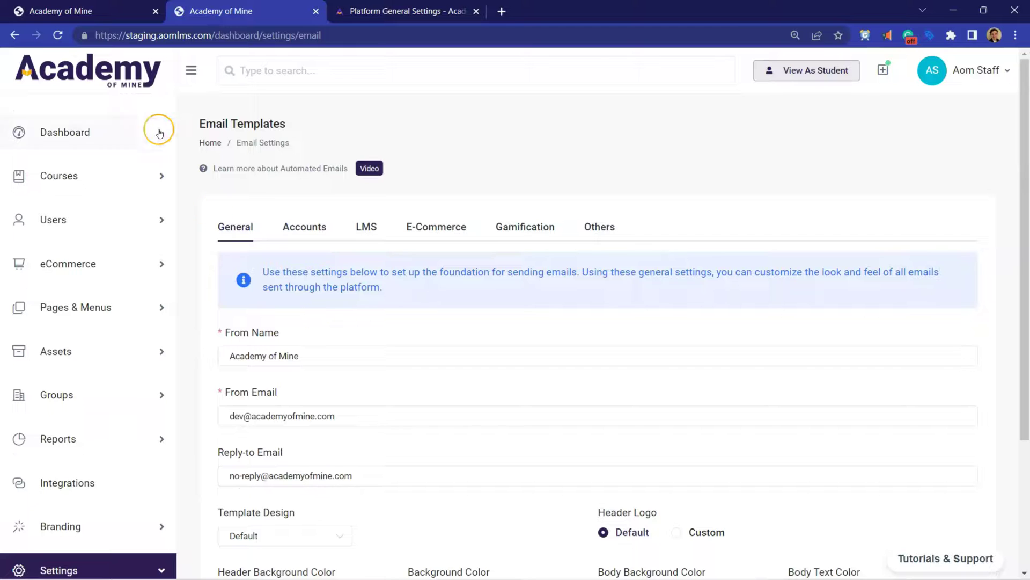
# Save the General Settings and highlight the administrator email address
pyautogui.click(109, 14)
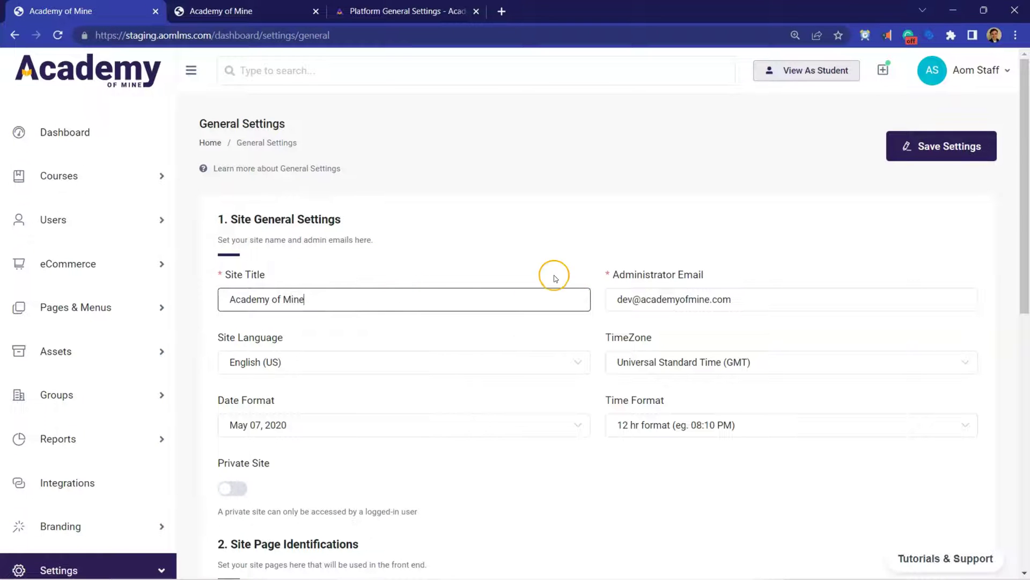
pyautogui.click(939, 156)
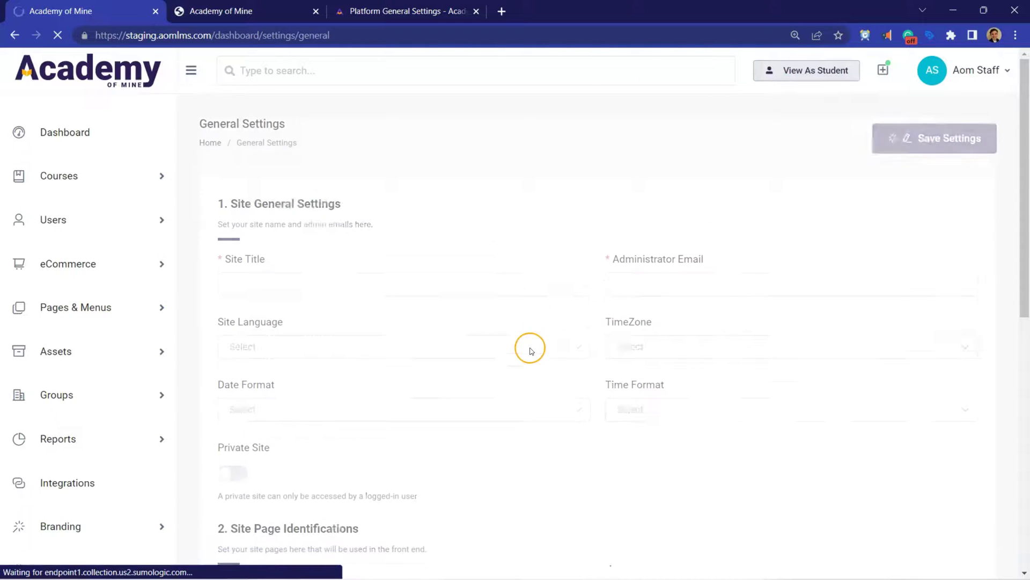
pyautogui.scroll(-2, 193, 380)
pyautogui.scroll(-2, 193, 380)
pyautogui.scroll(3, 287, 363)
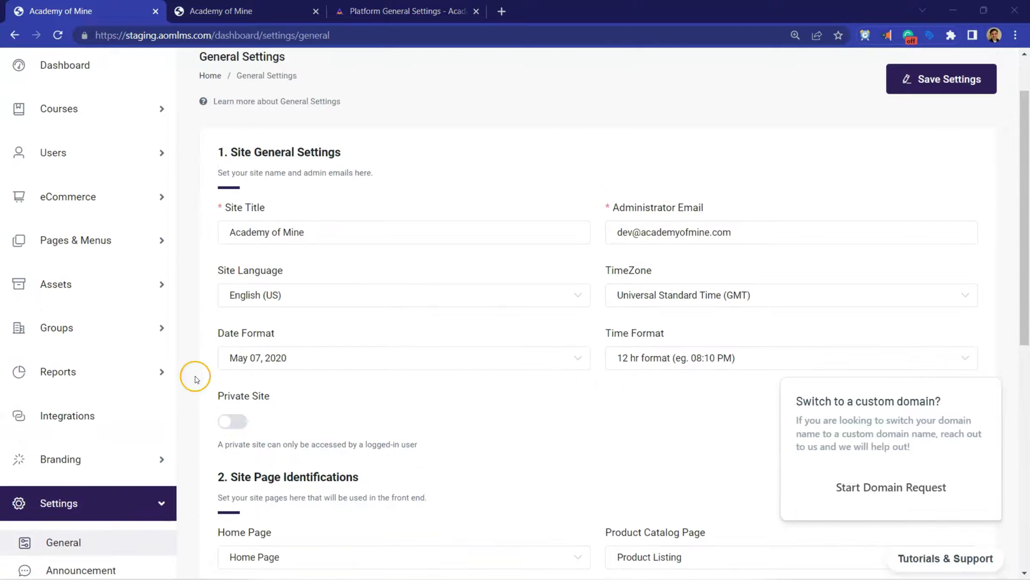
pyautogui.click(759, 232)
pyautogui.moveTo(759, 233); pyautogui.dragTo(582, 237)
pyautogui.click(790, 230)
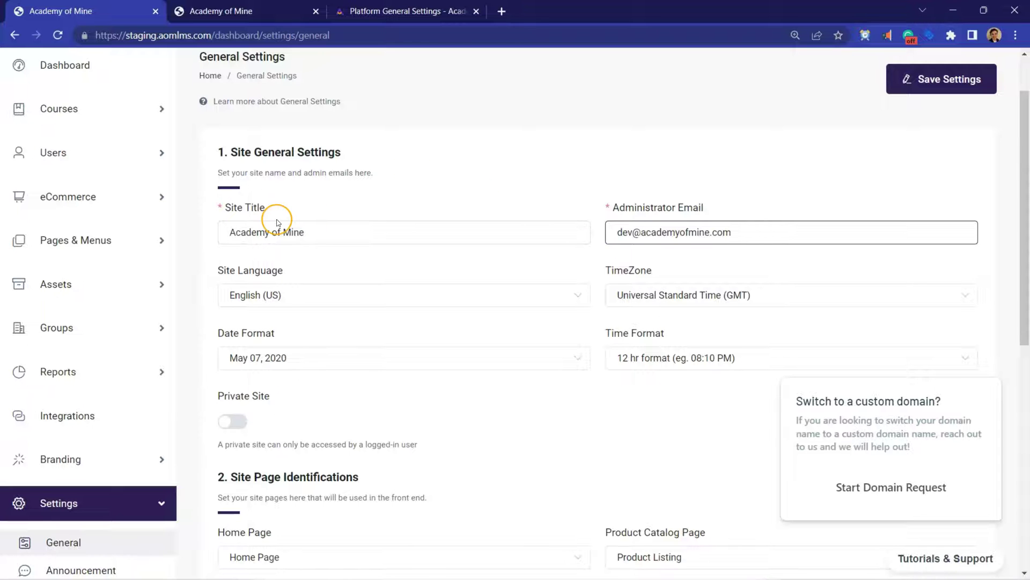
# Check the From Email address in Email settings, then expand the Users section
pyautogui.scroll(-2, 183, 230)
pyautogui.scroll(-2, 183, 230)
pyautogui.click(68, 397)
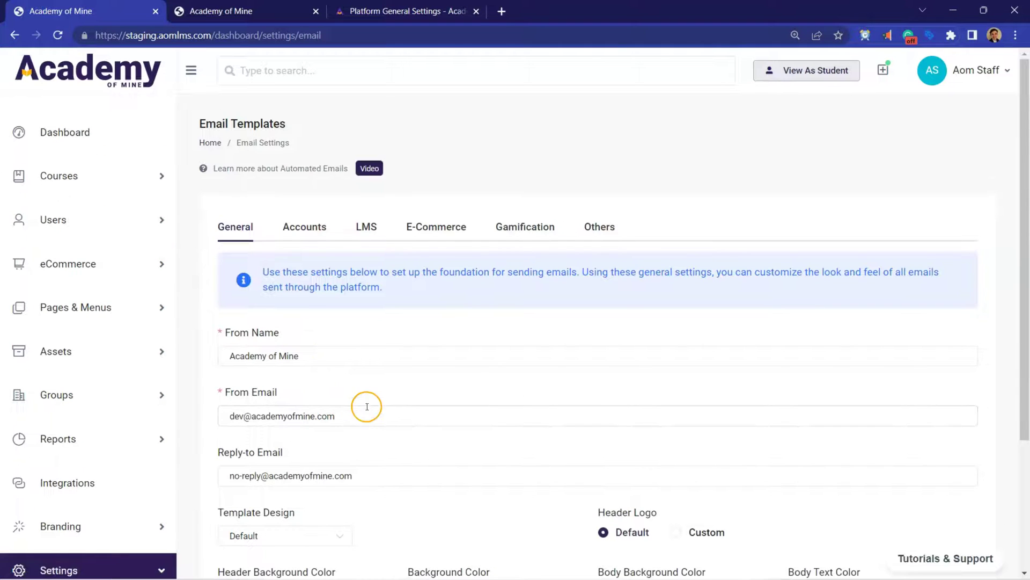
pyautogui.moveTo(363, 414); pyautogui.dragTo(199, 411)
pyautogui.click(384, 416)
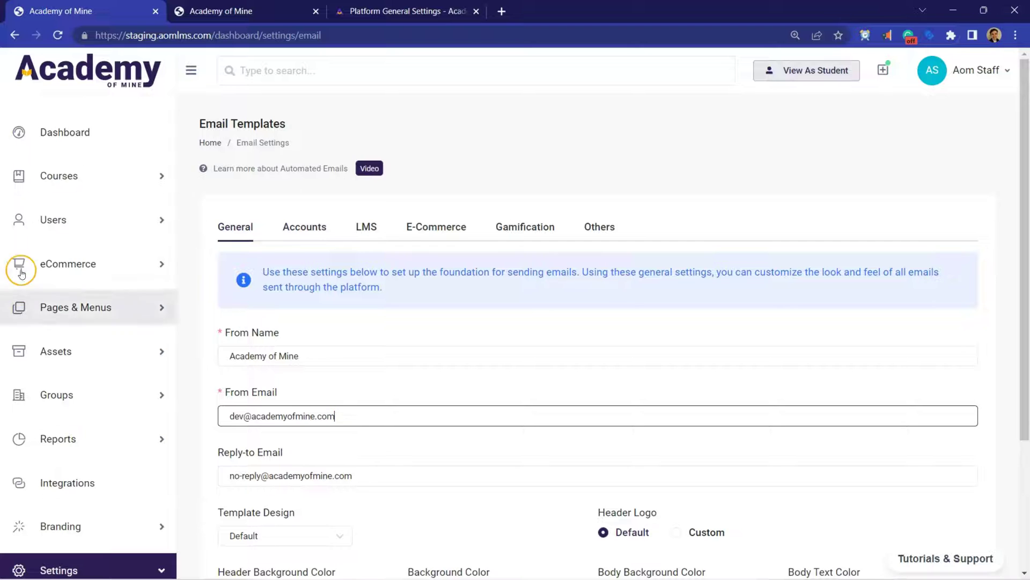
pyautogui.click(48, 218)
# Open All Users and highlight the newest student's ID, name and email
pyautogui.click(92, 258)
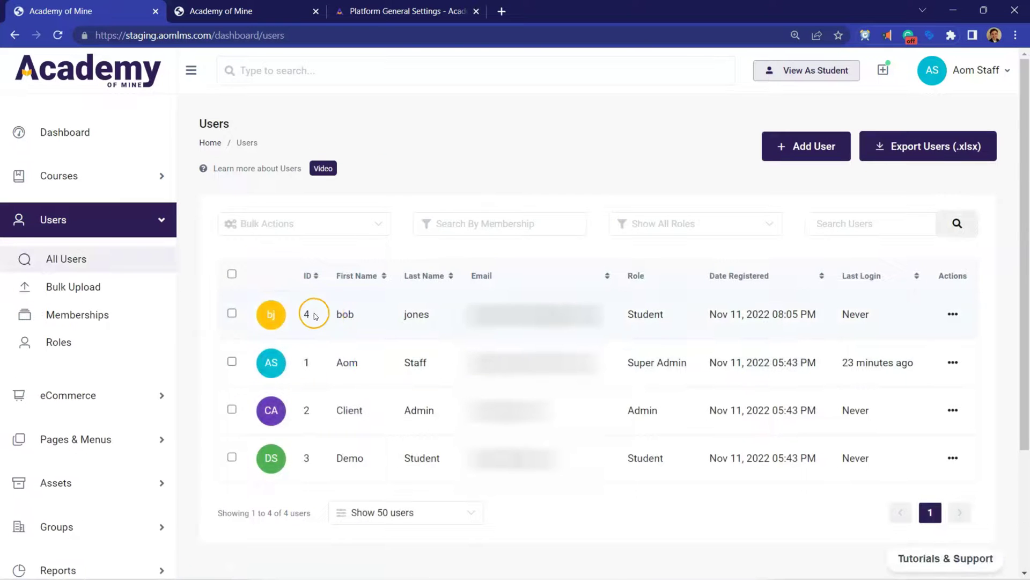
pyautogui.moveTo(301, 311); pyautogui.dragTo(447, 315)
pyautogui.click(447, 315)
pyautogui.click(587, 313)
pyautogui.moveTo(460, 311); pyautogui.dragTo(604, 313)
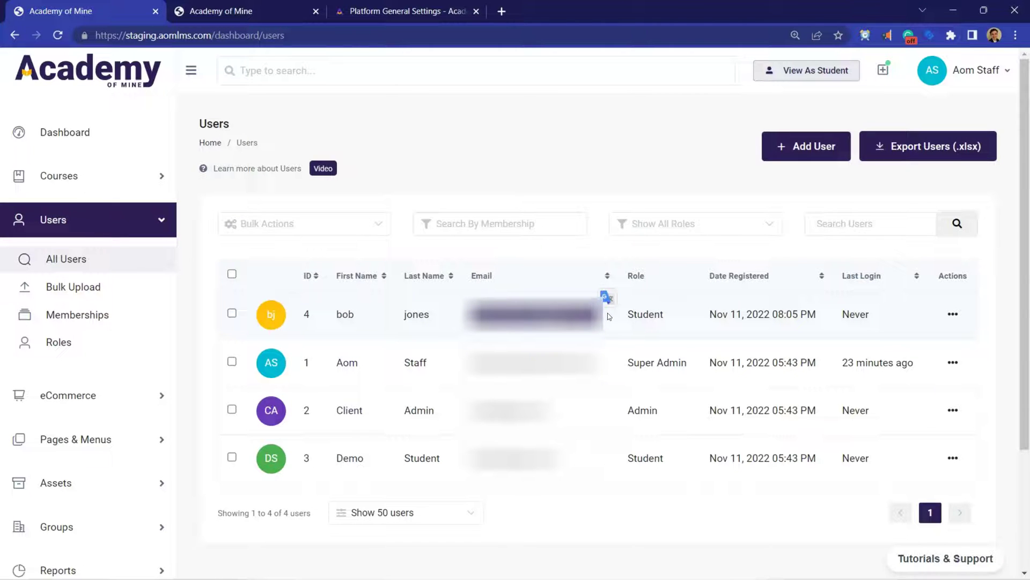
pyautogui.click(610, 316)
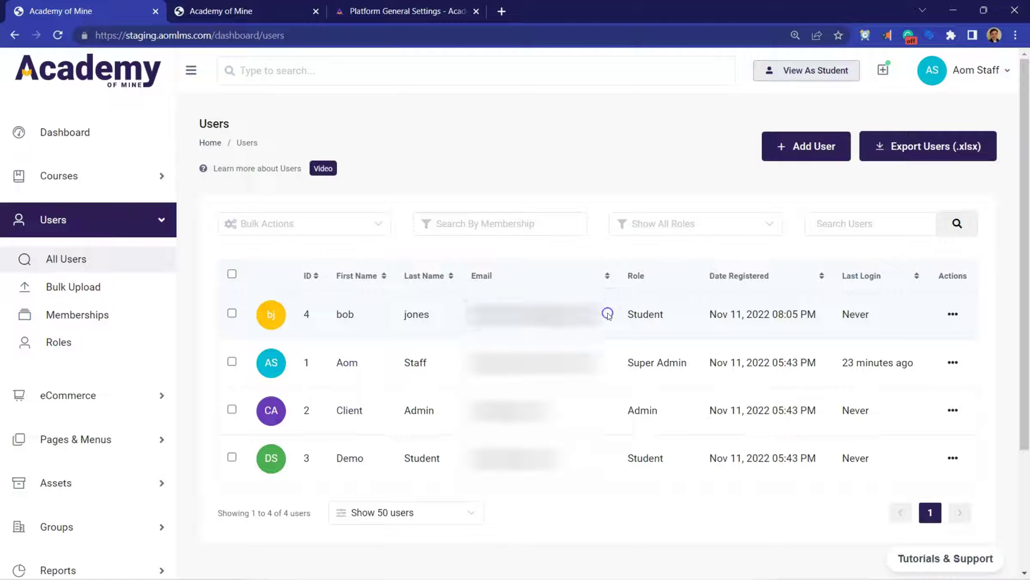
# Bring the Gmail window forward maximised and highlight the new-account email's sender address
pyautogui.moveTo(512, 565)
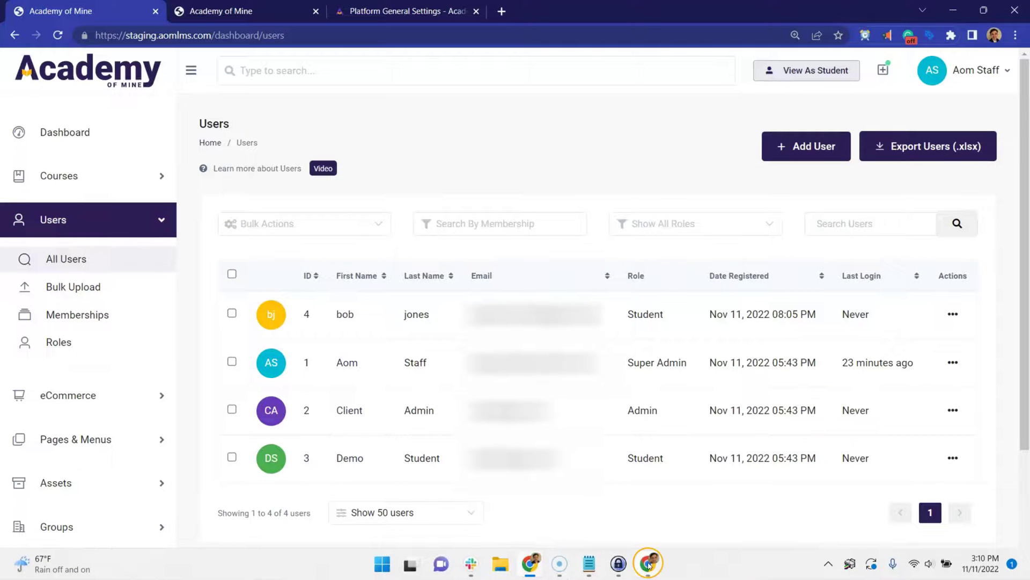
pyautogui.moveTo(647, 563)
pyautogui.moveTo(661, 524)
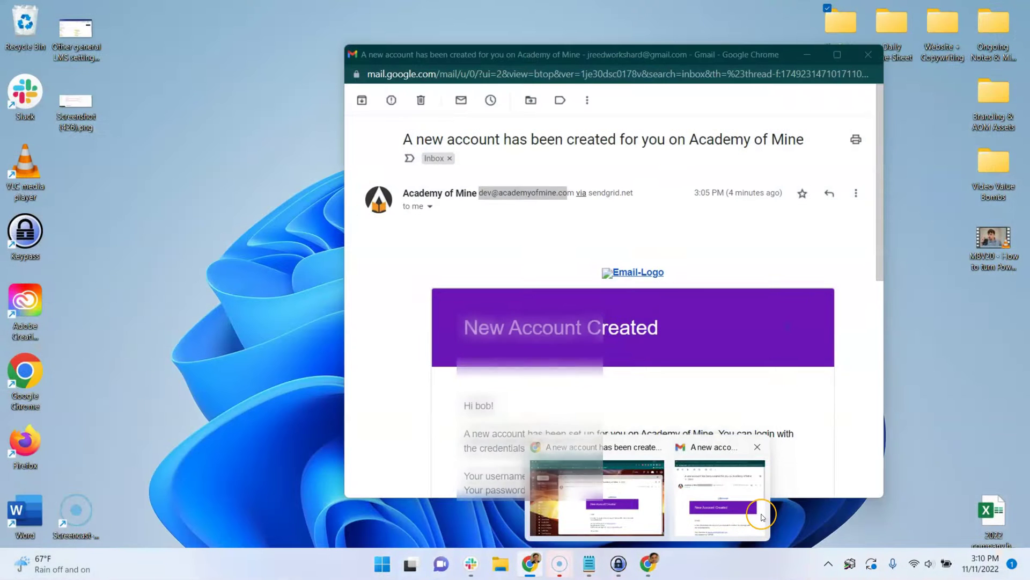
pyautogui.click(719, 504)
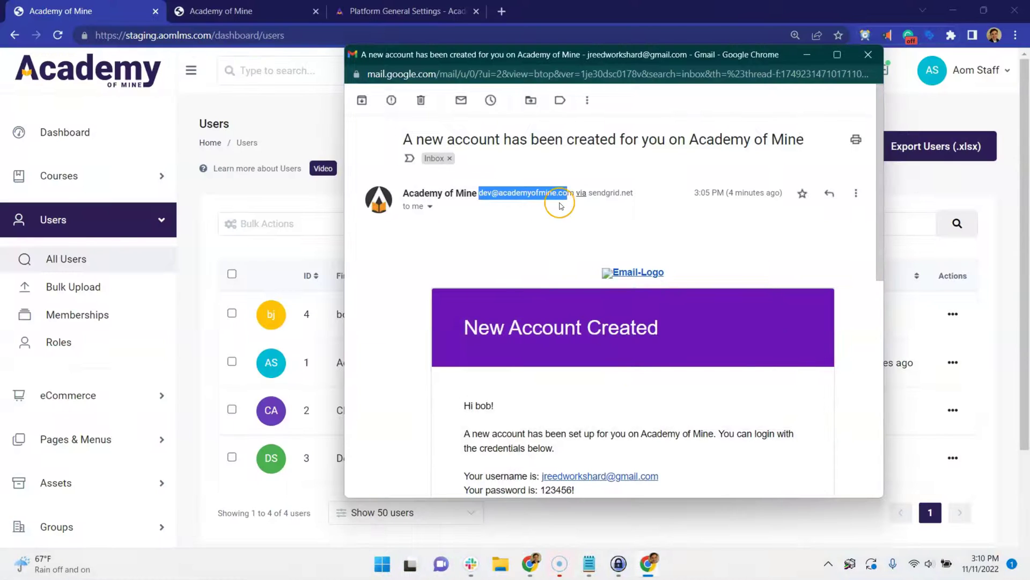
pyautogui.press('super+Up')
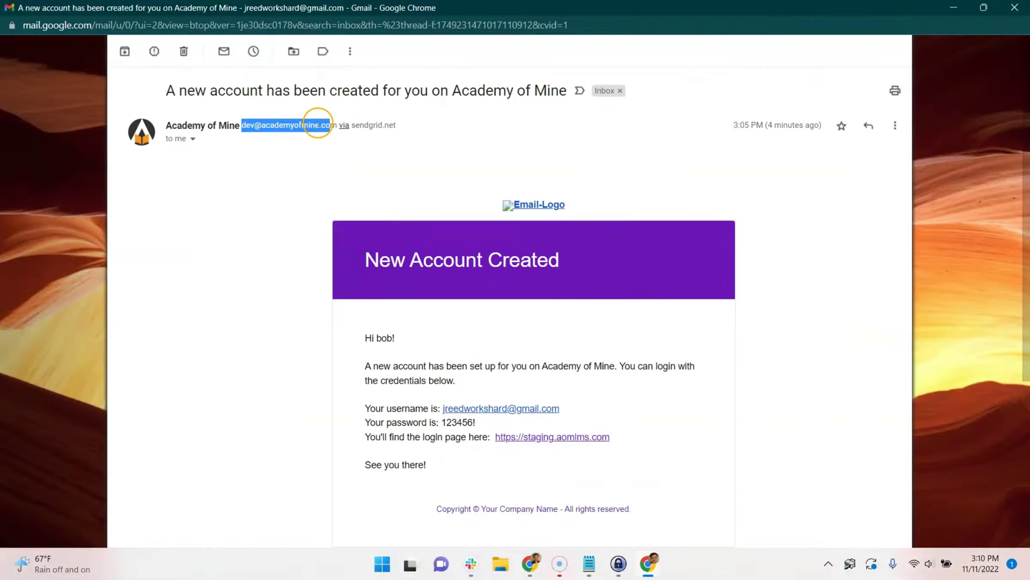
pyautogui.click(335, 125)
pyautogui.moveTo(335, 125); pyautogui.dragTo(238, 129)
pyautogui.rightClick(262, 128)
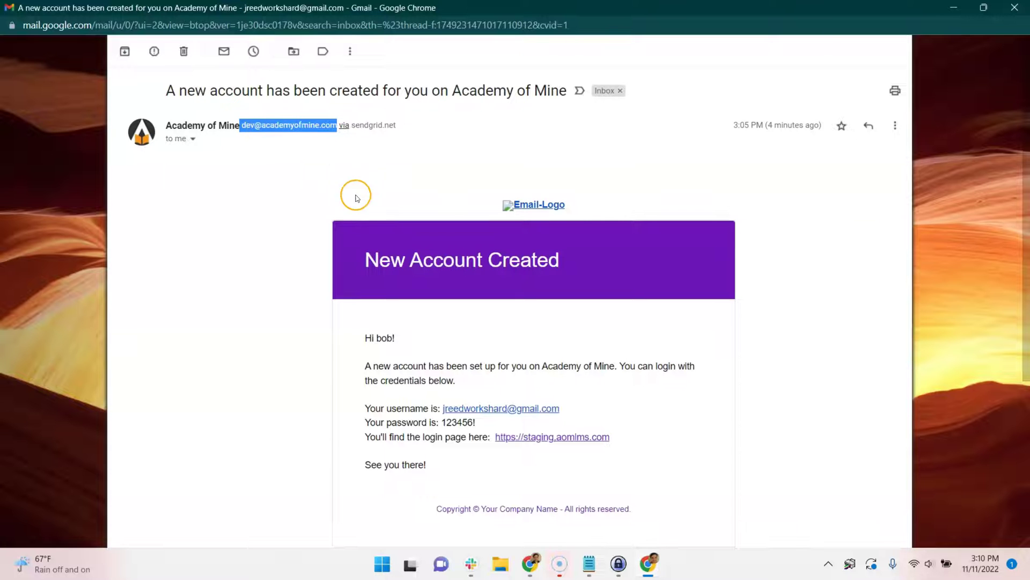
# Return to Academy of Mine General Settings and select the administrator email field
pyautogui.click(530, 563)
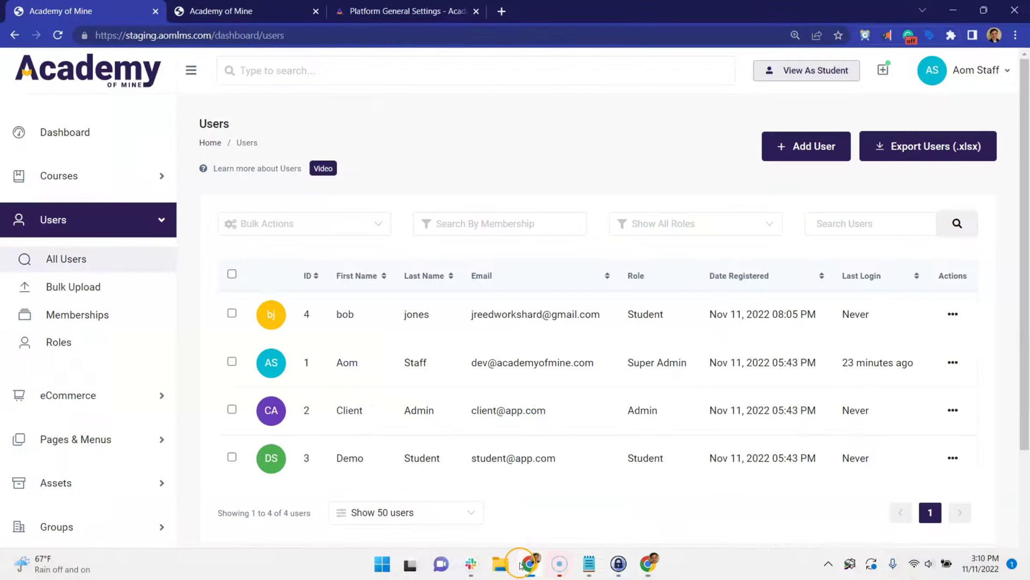
pyautogui.scroll(-3, 69, 453)
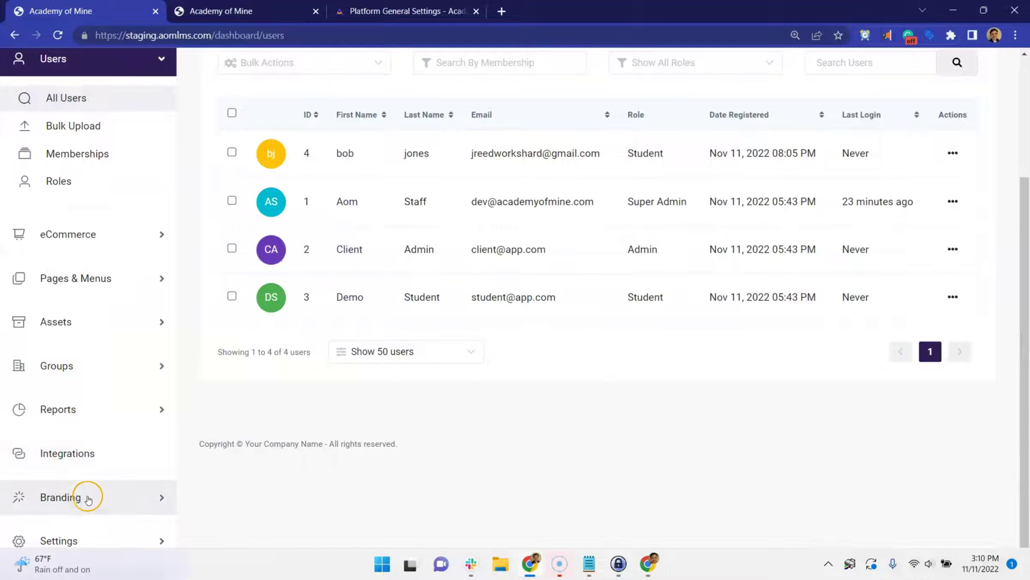
pyautogui.click(91, 533)
pyautogui.click(113, 442)
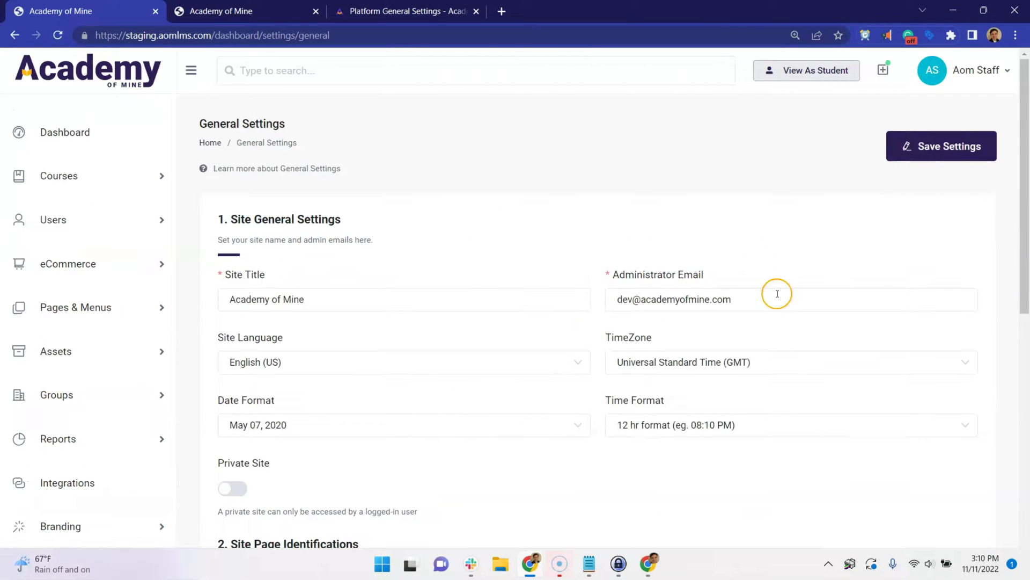
pyautogui.click(691, 303)
pyautogui.tripleClick(691, 303)
pyautogui.click(766, 280)
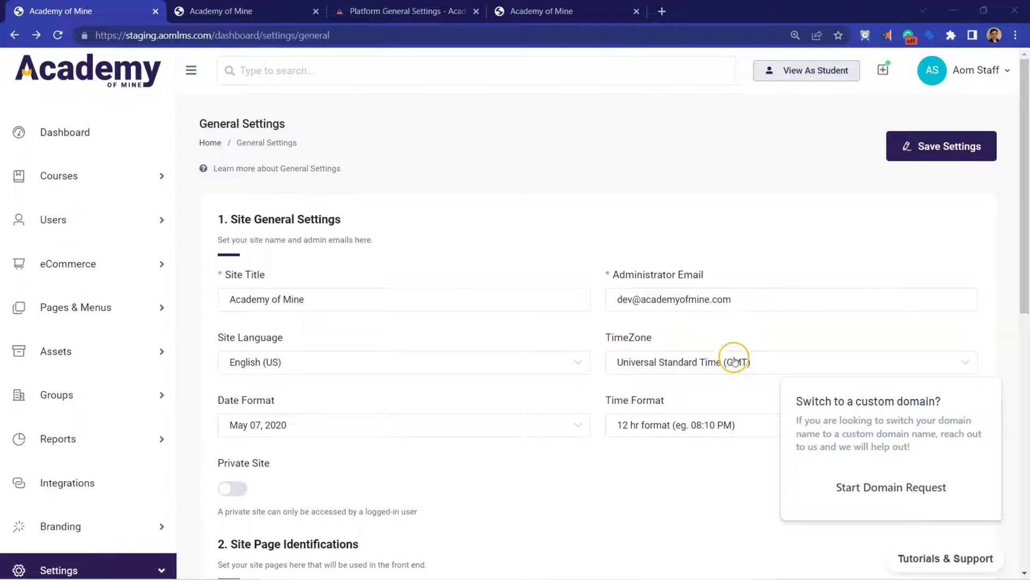
# Dismiss the custom domain prompt and set TimeZone to Eastern Standard Time (GMT-5)
pyautogui.moveTo(948, 372)
pyautogui.click(976, 361)
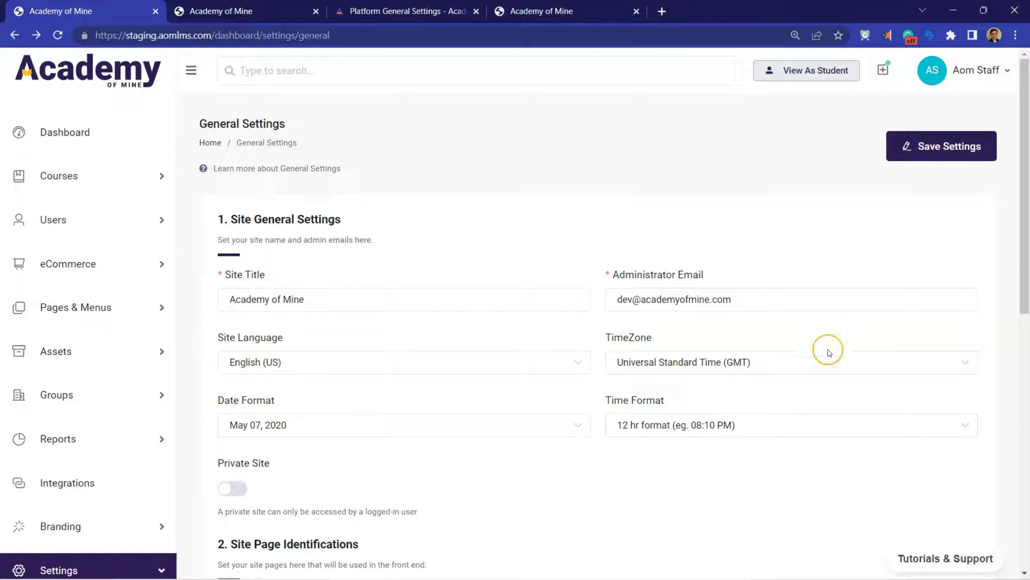
pyautogui.click(810, 368)
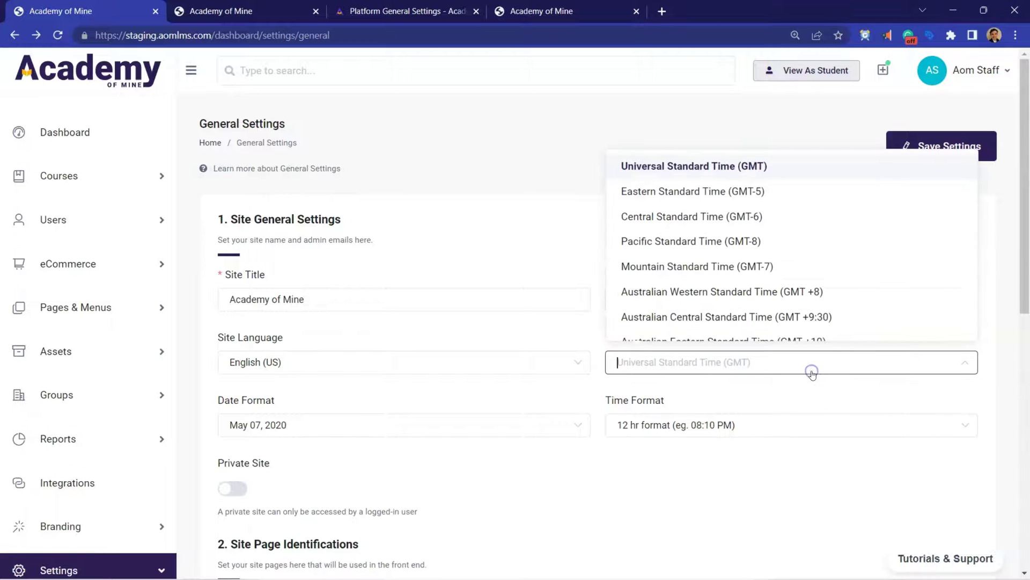
pyautogui.click(741, 192)
pyautogui.scroll(-3, 403, 390)
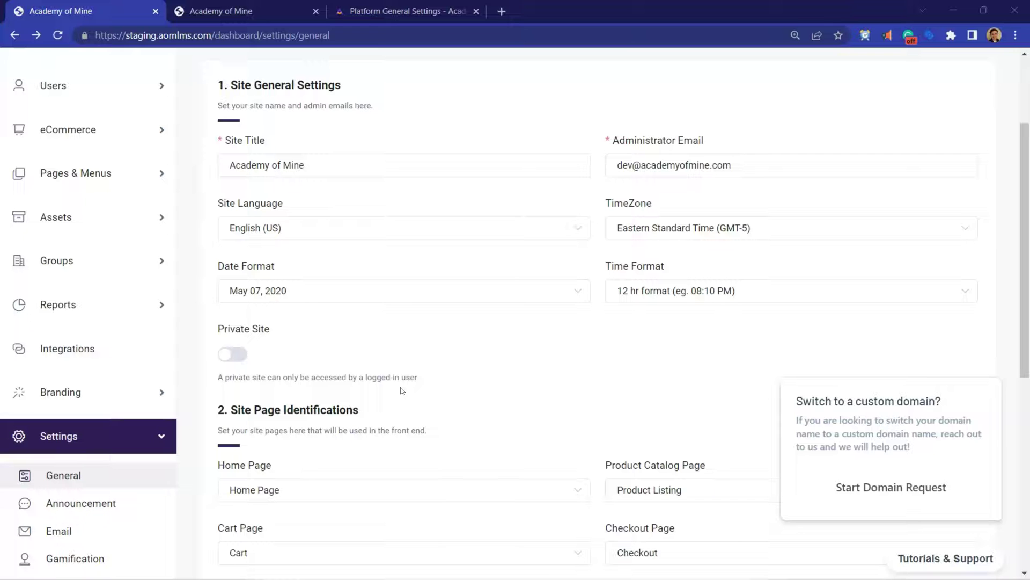
pyautogui.click(706, 295)
pyautogui.click(706, 299)
pyautogui.click(554, 292)
pyautogui.click(392, 94)
pyautogui.click(247, 11)
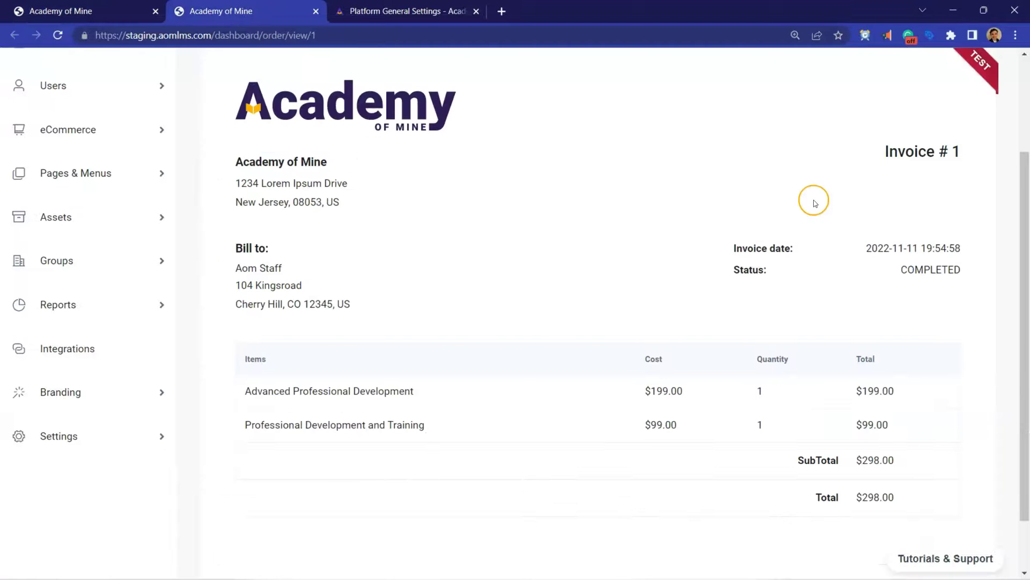
pyautogui.moveTo(731, 248); pyautogui.dragTo(702, 248)
pyautogui.click(922, 245)
pyautogui.click(966, 250)
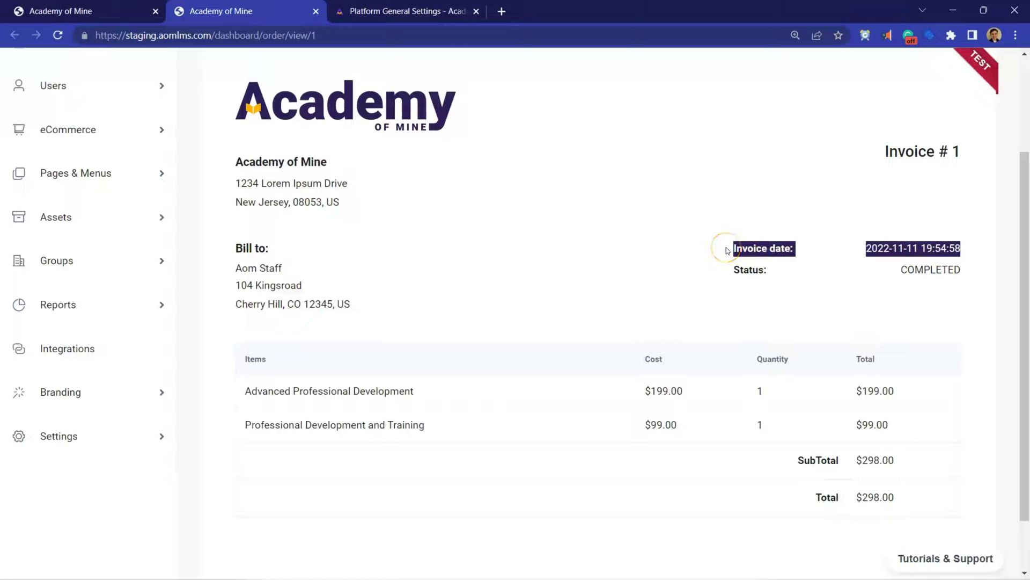
pyautogui.click(727, 251)
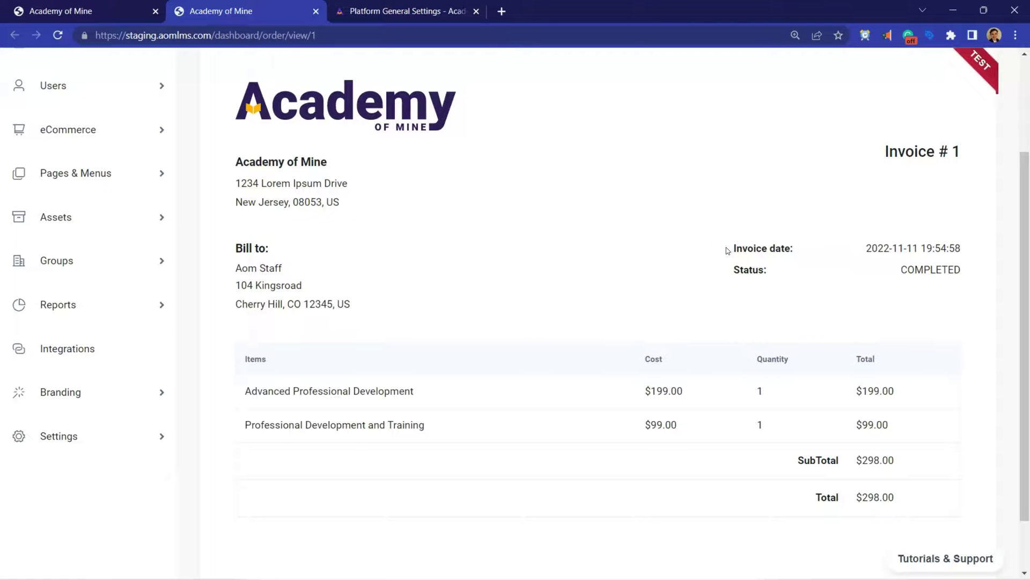
pyautogui.hotkey('ctrl', 'shift', 'Tab')
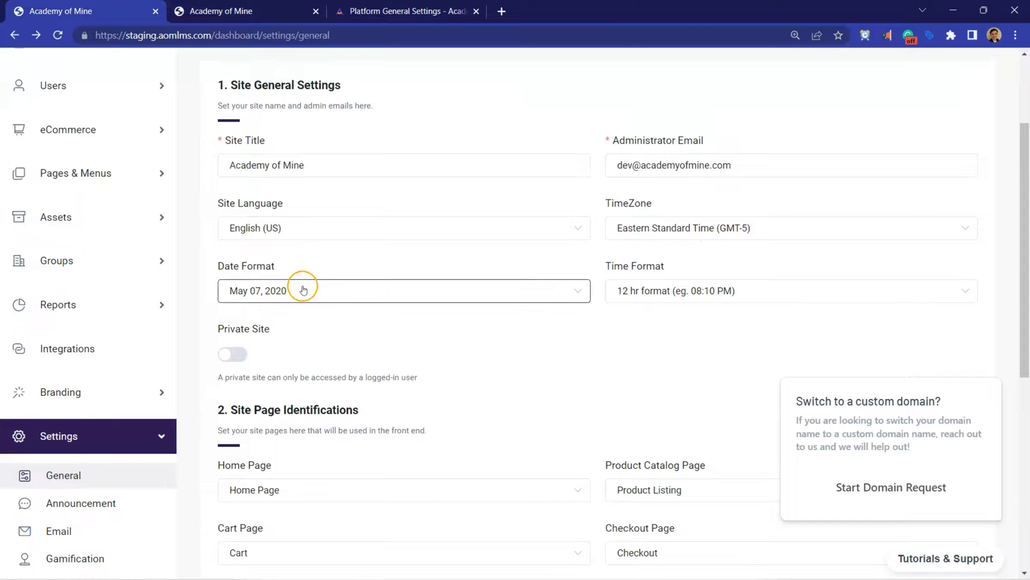
pyautogui.click(303, 289)
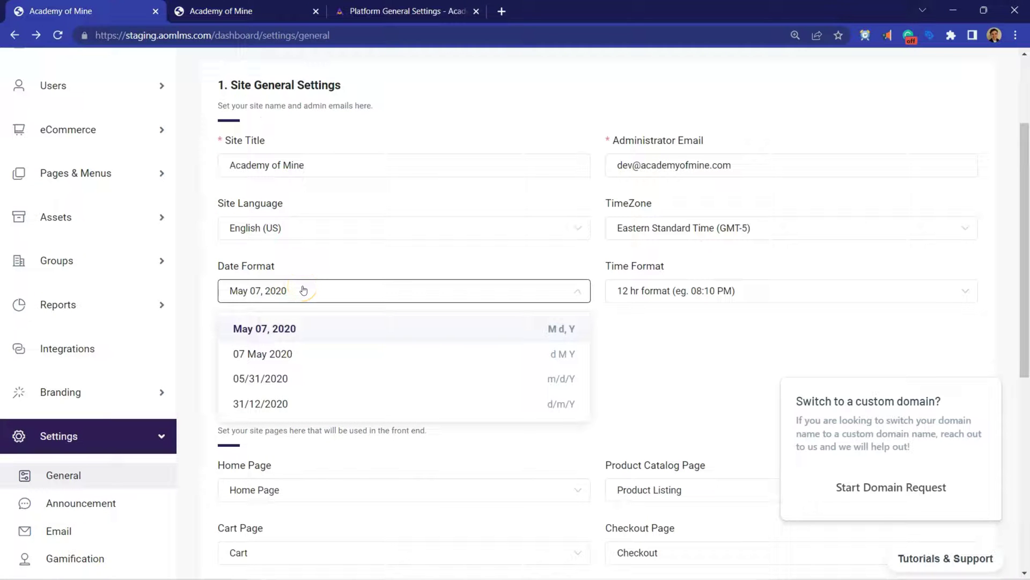
pyautogui.click(303, 289)
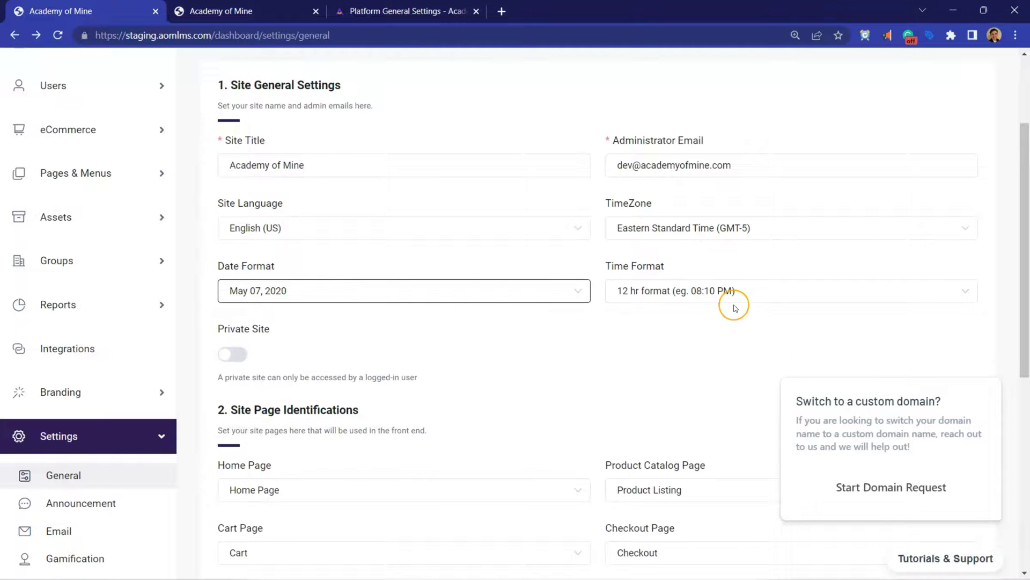
pyautogui.click(726, 290)
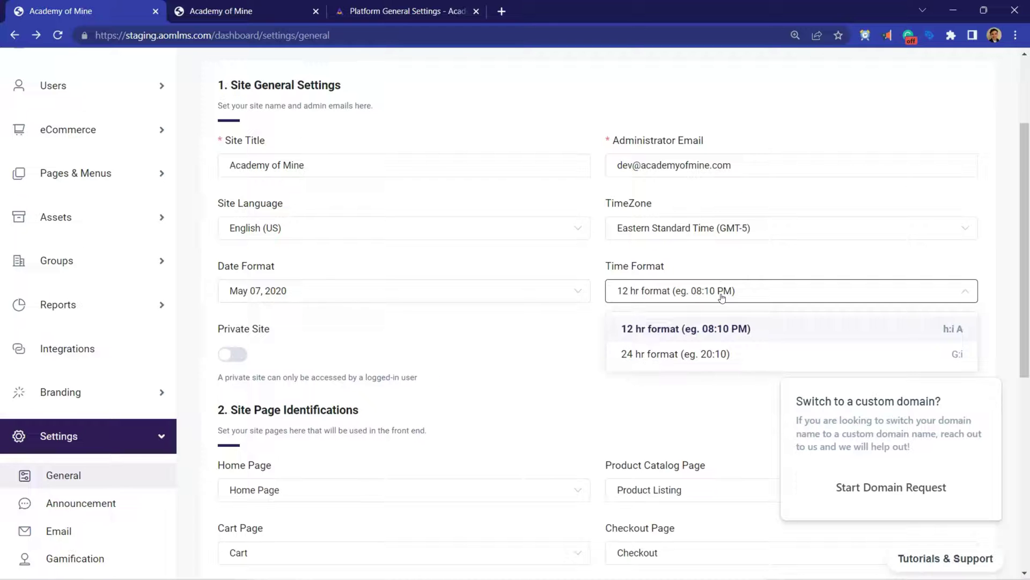
pyautogui.click(722, 295)
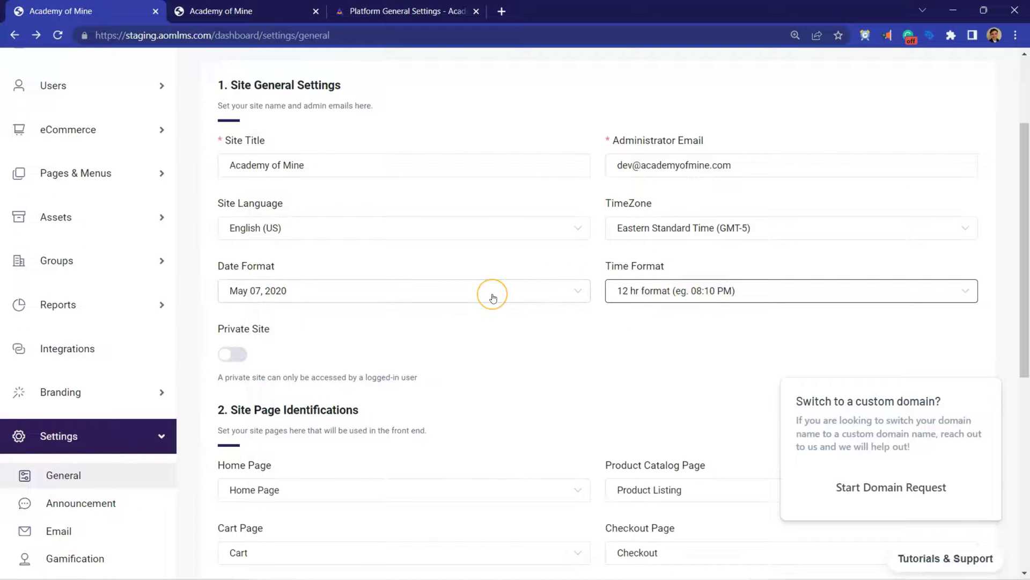
pyautogui.click(362, 365)
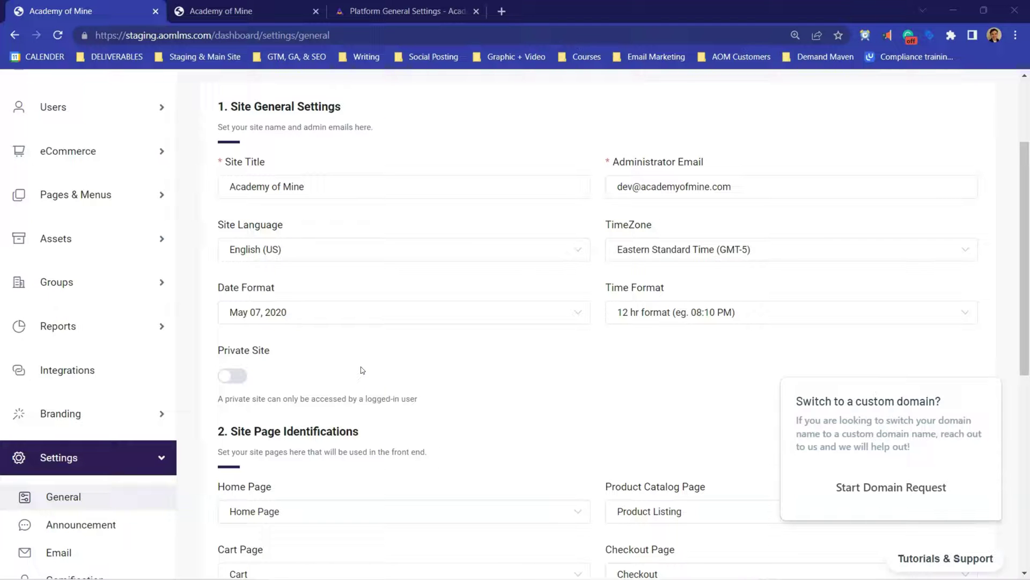
pyautogui.moveTo(421, 402); pyautogui.dragTo(208, 409)
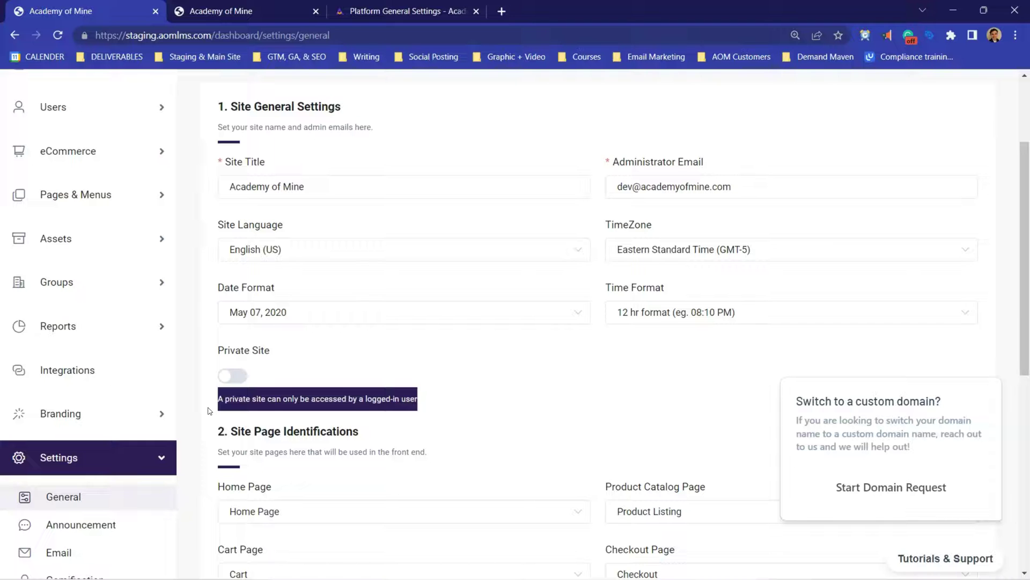
pyautogui.scroll(3, 383, 469)
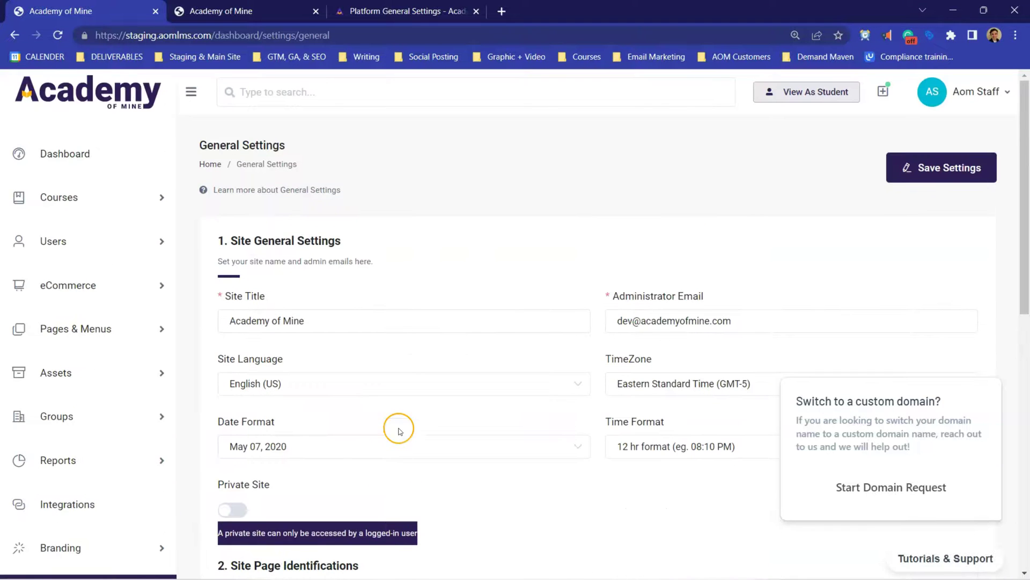
# View the dashboard as a student, show self-paced courses, then switch back to admin
pyautogui.click(359, 180)
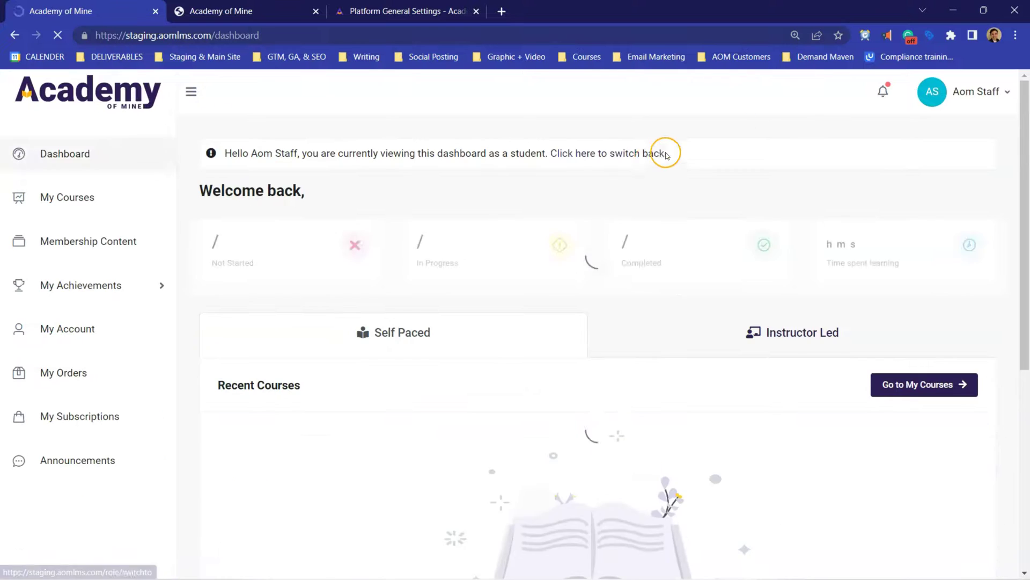
pyautogui.click(493, 336)
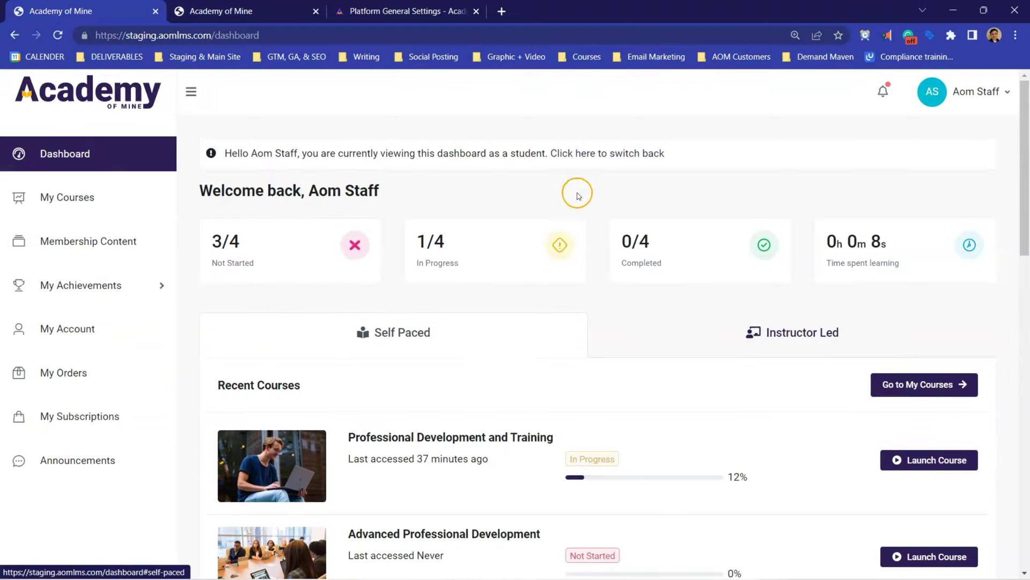
pyautogui.click(616, 154)
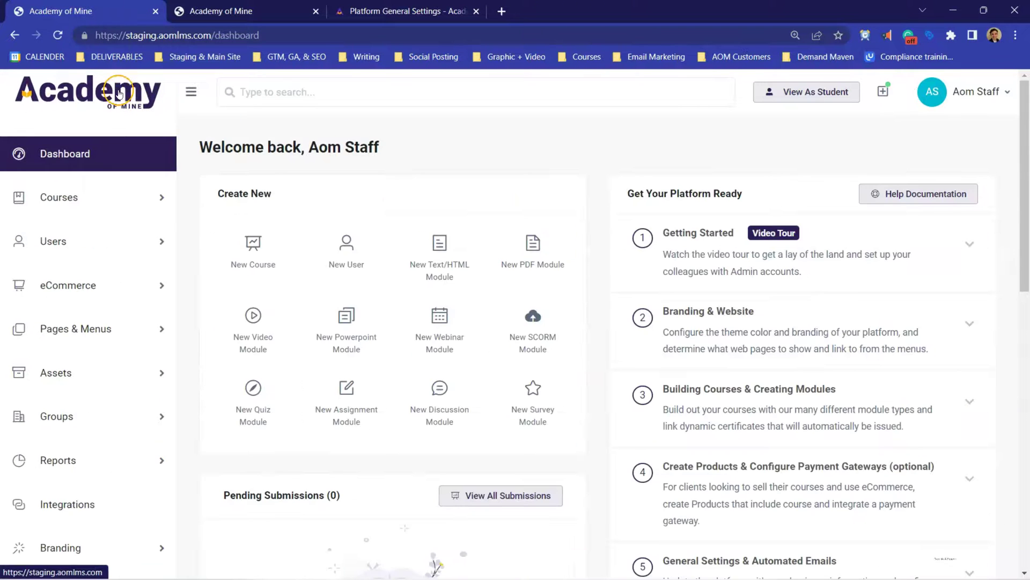
# Visit the public homepage, log out, and open the Courses catalog page
pyautogui.click(119, 93)
pyautogui.scroll(-4, 565, 184)
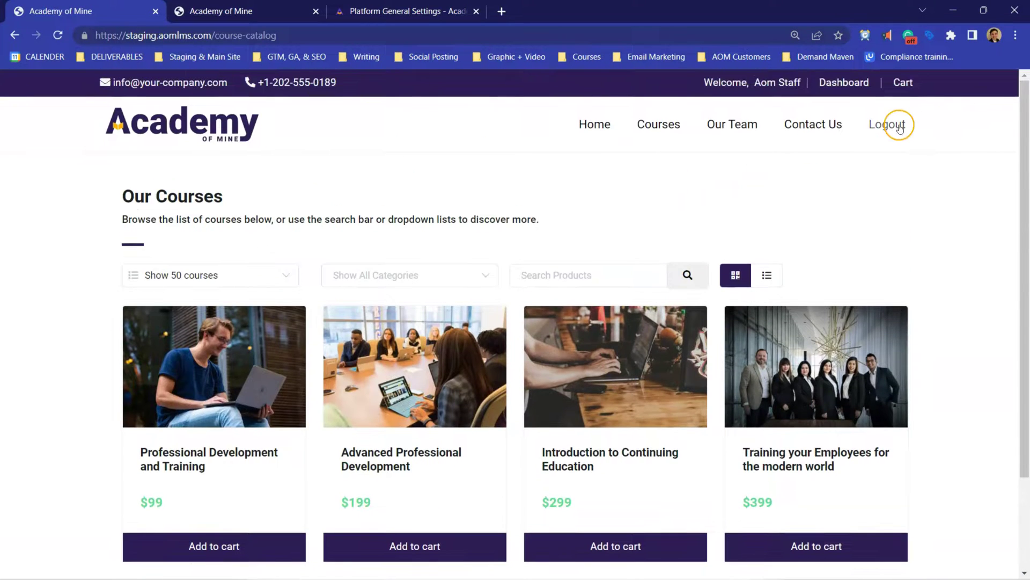
pyautogui.click(899, 127)
pyautogui.scroll(-4, 571, 202)
pyautogui.scroll(5, 569, 203)
pyautogui.click(666, 124)
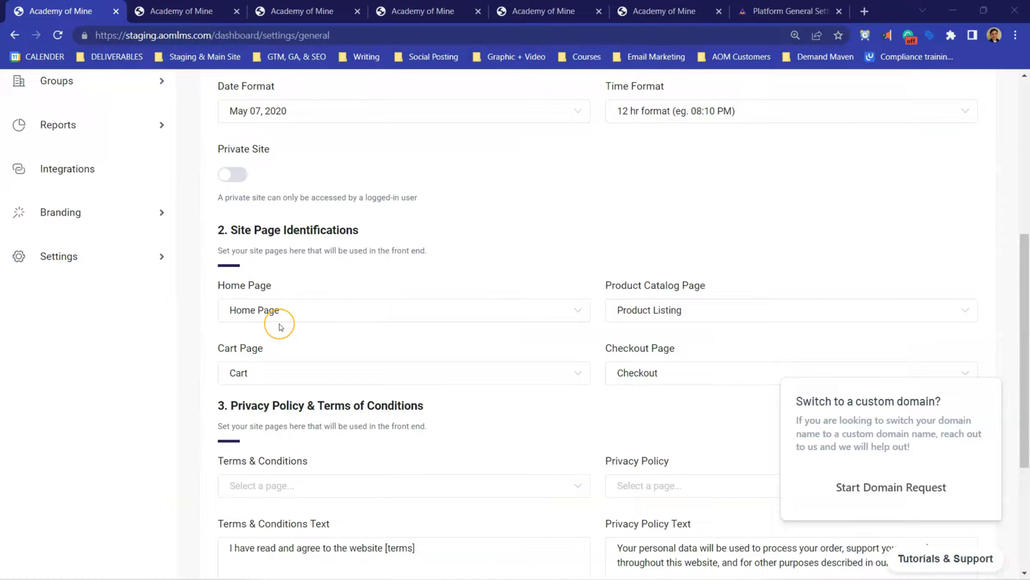
pyautogui.scroll(1, 279, 326)
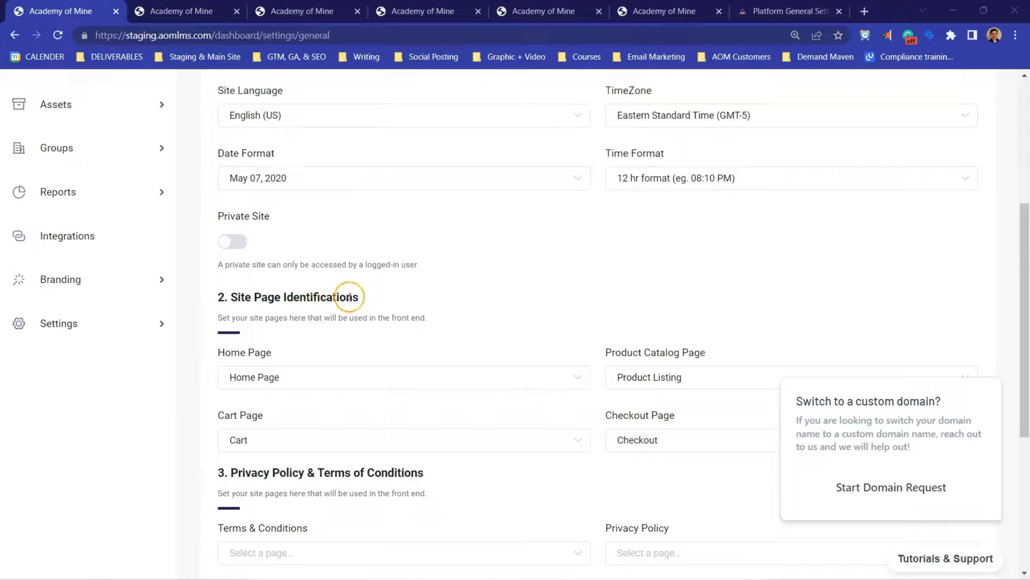
pyautogui.moveTo(368, 297); pyautogui.dragTo(237, 301)
pyautogui.click(253, 298)
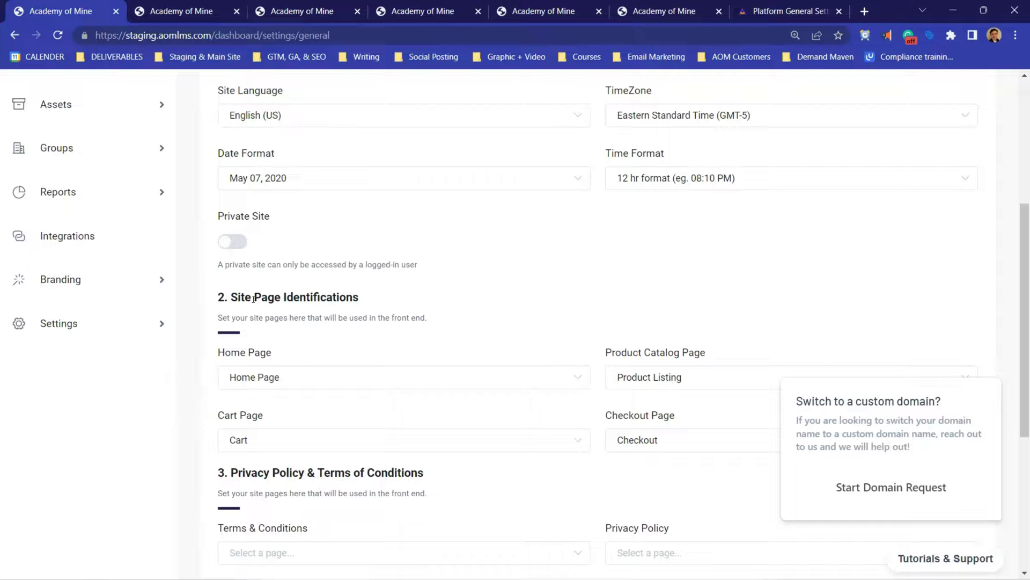
# From the site homepage, open the full course catalog via View All Courses
pyautogui.click(317, 11)
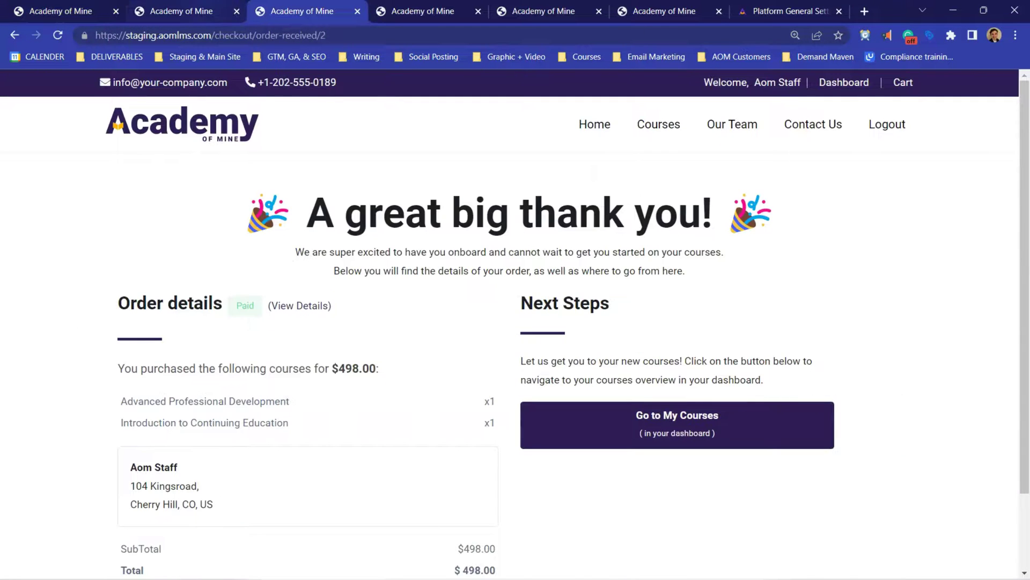
pyautogui.click(208, 10)
pyautogui.scroll(3, 311, 154)
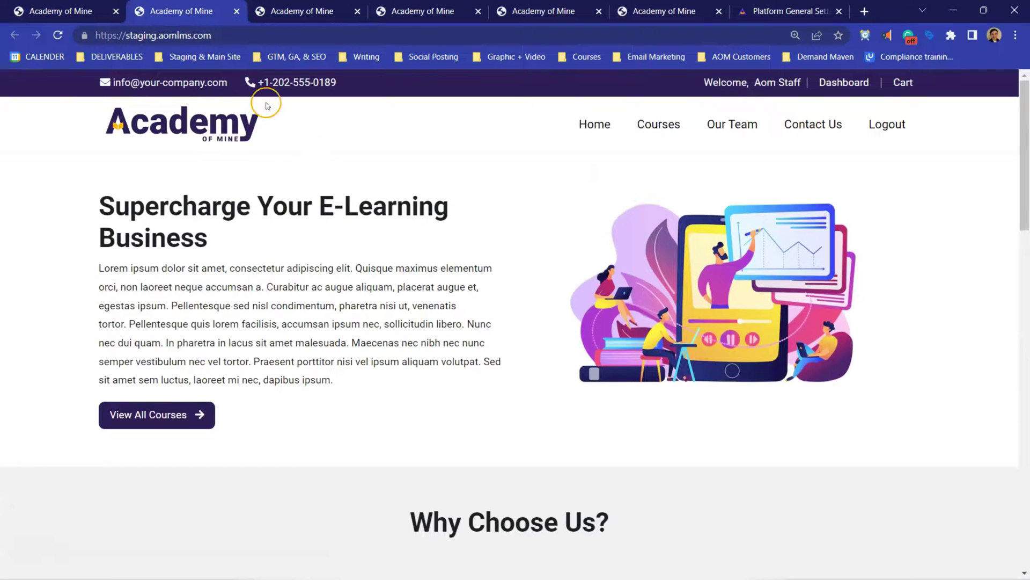
pyautogui.scroll(-15, 207, 233)
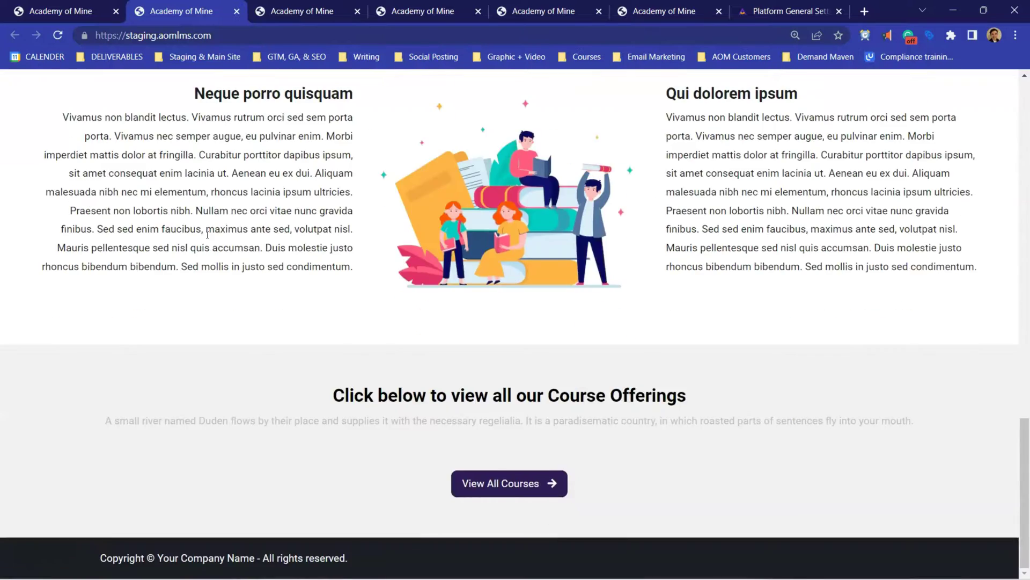
pyautogui.scroll(15, 207, 234)
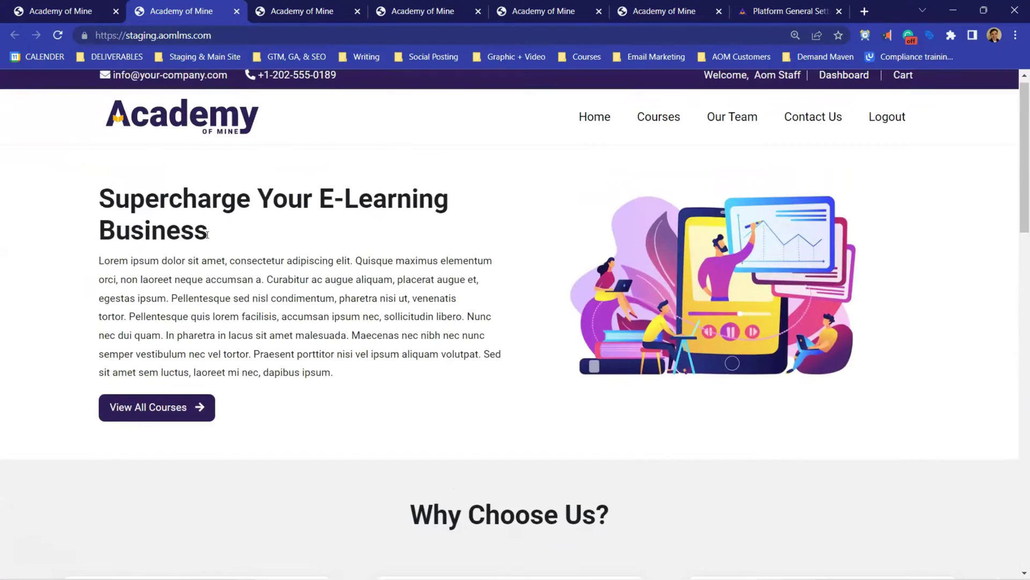
pyautogui.scroll(-15, 207, 235)
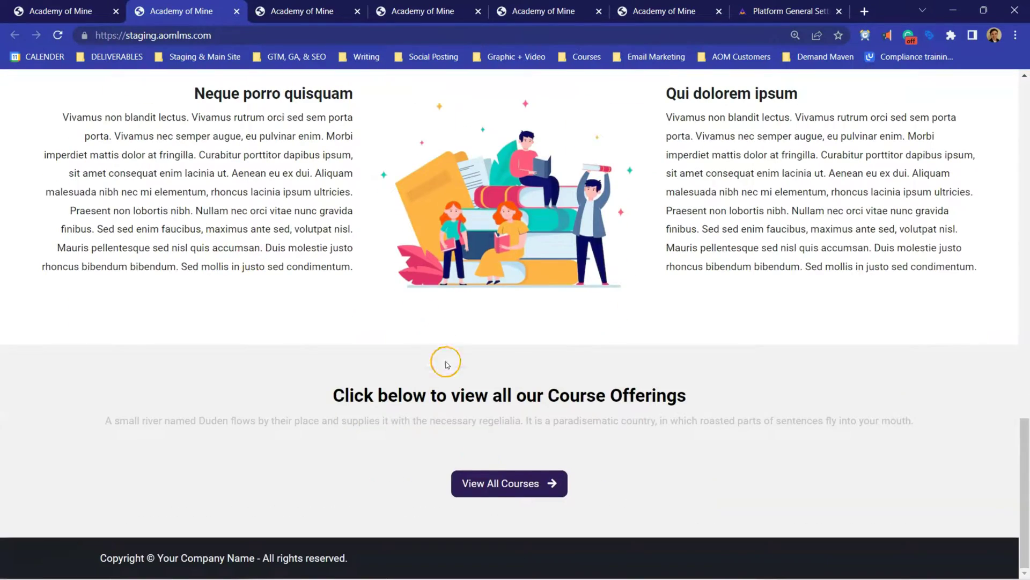
pyautogui.click(486, 483)
pyautogui.scroll(-2, 458, 346)
pyautogui.scroll(2, 455, 347)
pyautogui.click(645, 134)
pyautogui.scroll(-2, 552, 196)
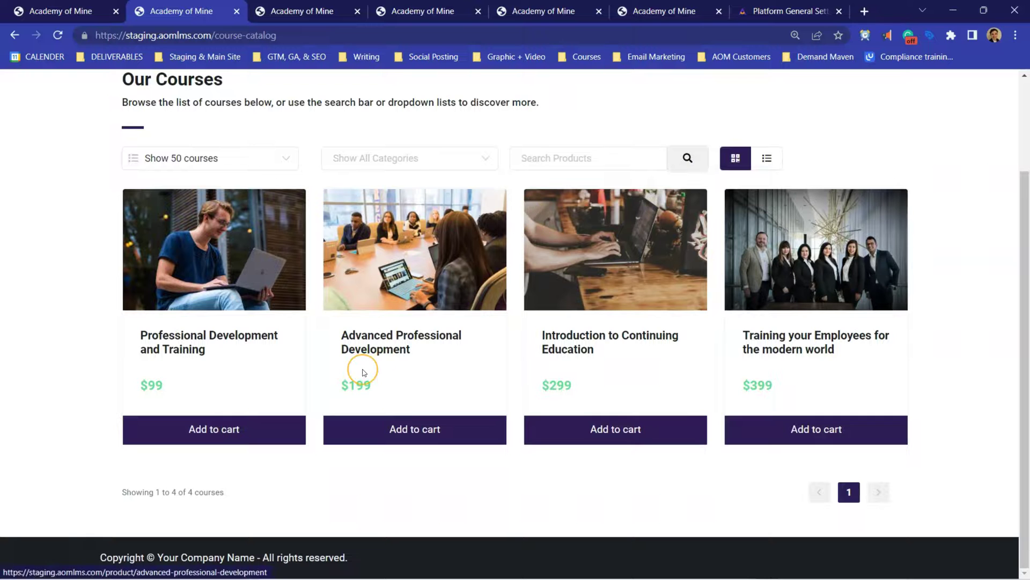
# Add Advanced Professional Development ($199) to the cart, proceed to checkout, and return to settings
pyautogui.click(364, 371)
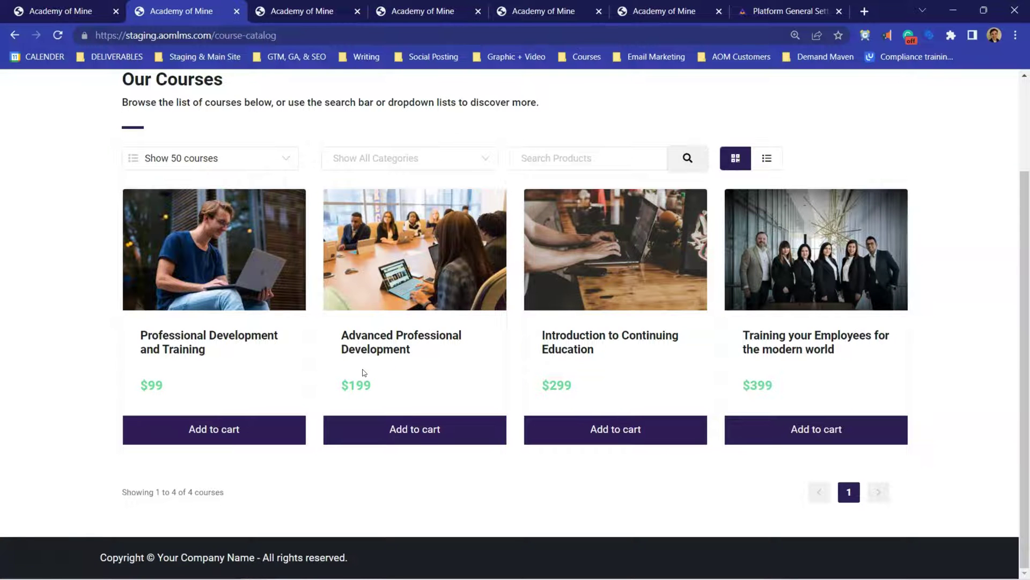
pyautogui.click(382, 434)
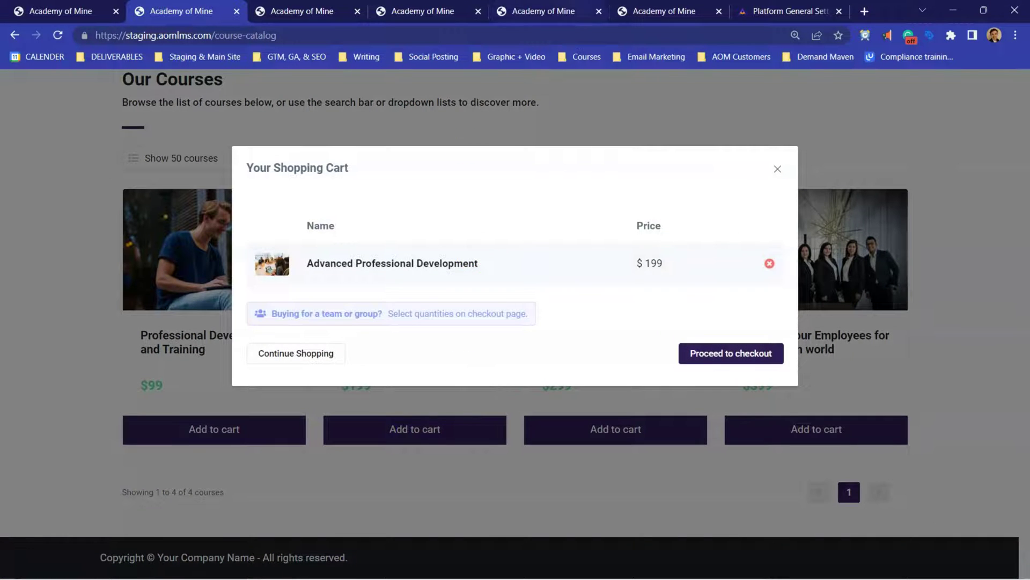
pyautogui.click(580, 11)
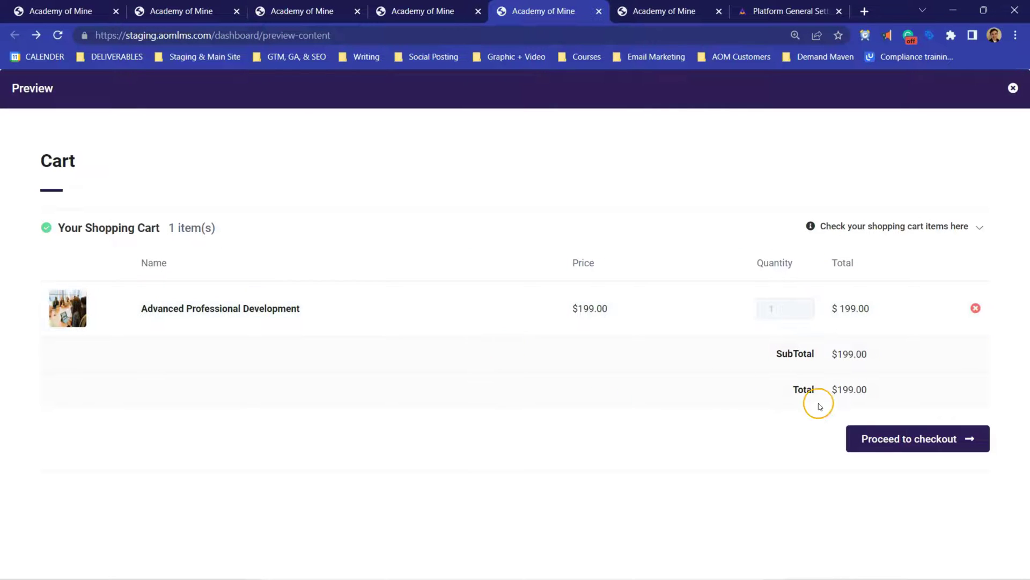
pyautogui.click(906, 440)
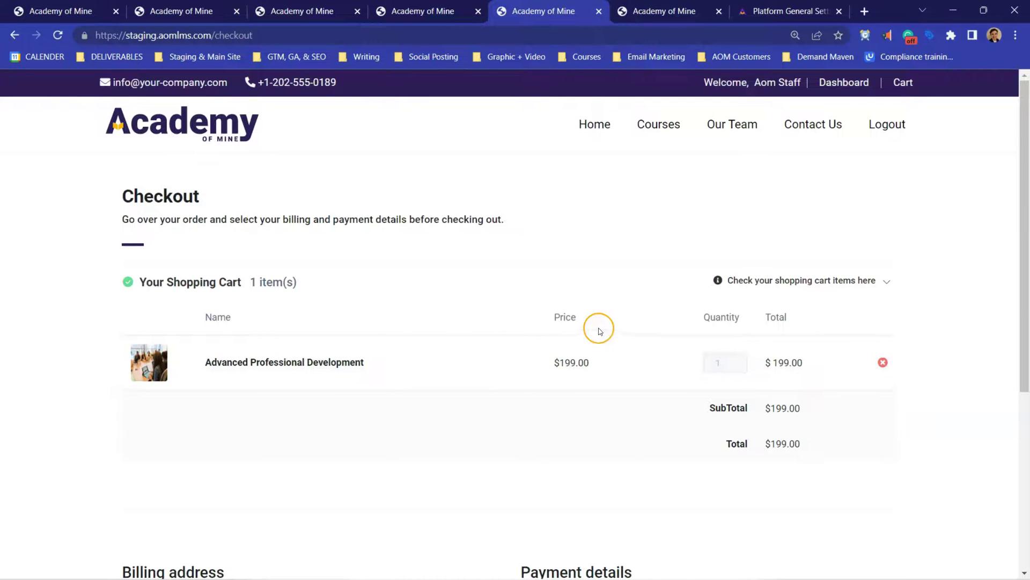
pyautogui.click(55, 8)
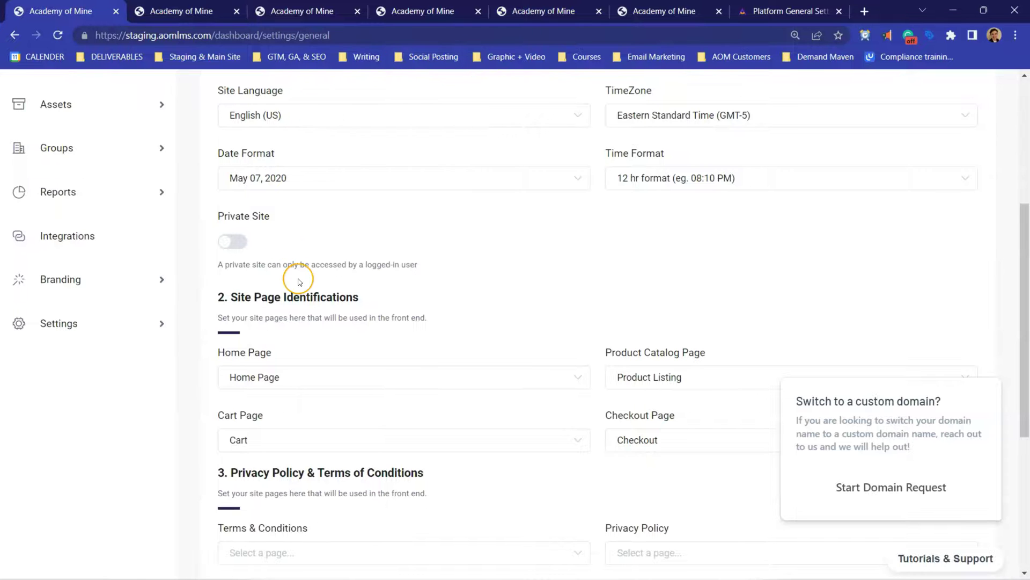
# Keep 'Home Page' selected as the site's Home Page in General Settings
pyautogui.scroll(-3, 298, 272)
pyautogui.click(298, 252)
pyautogui.click(298, 253)
pyautogui.scroll(5, 295, 248)
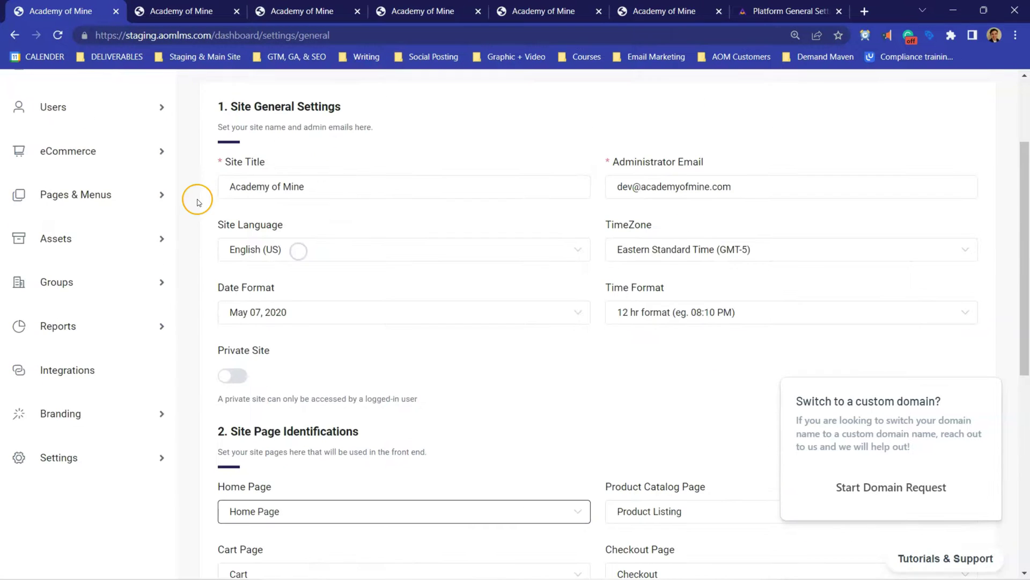
# Review the Pages list of six published pages, including Cart and Checkout
pyautogui.click(89, 198)
pyautogui.click(90, 234)
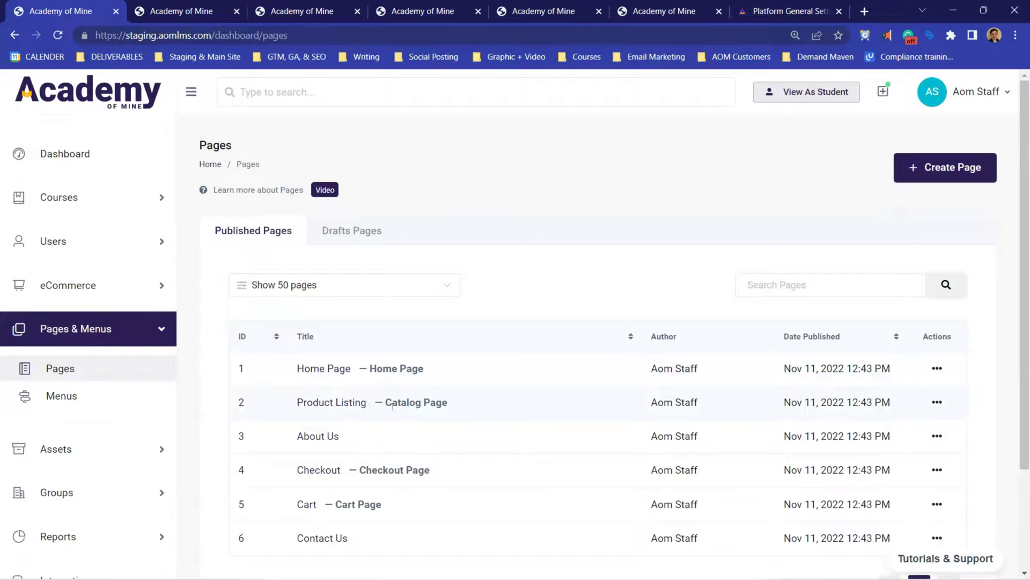
pyautogui.scroll(-1, 376, 403)
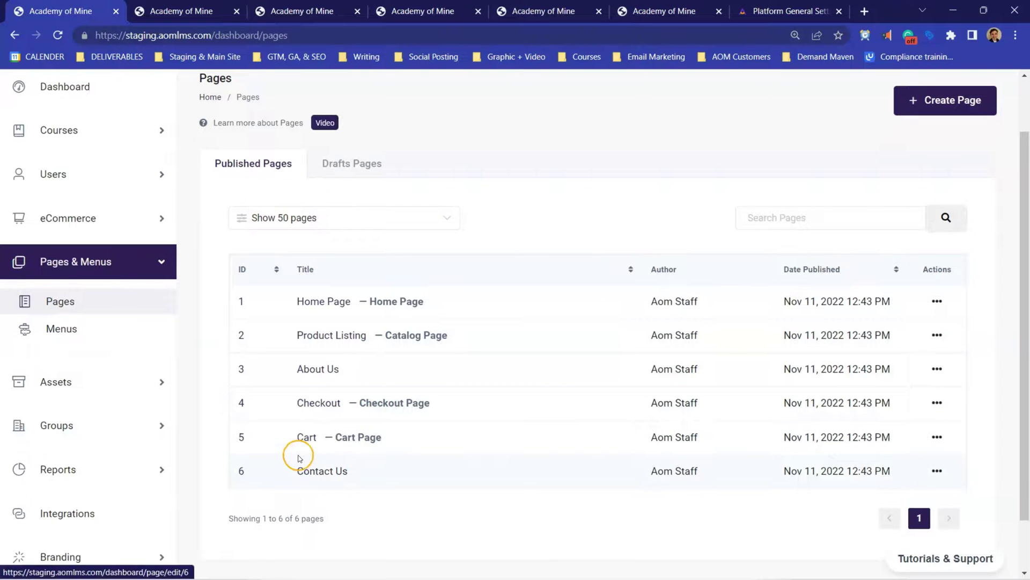
pyautogui.click(343, 360)
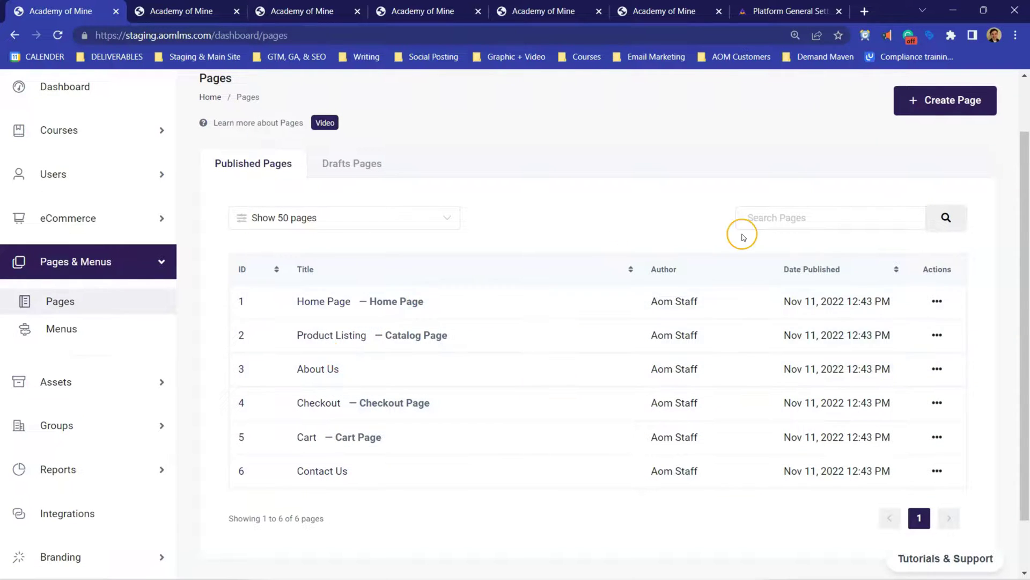
pyautogui.scroll(1, 884, 159)
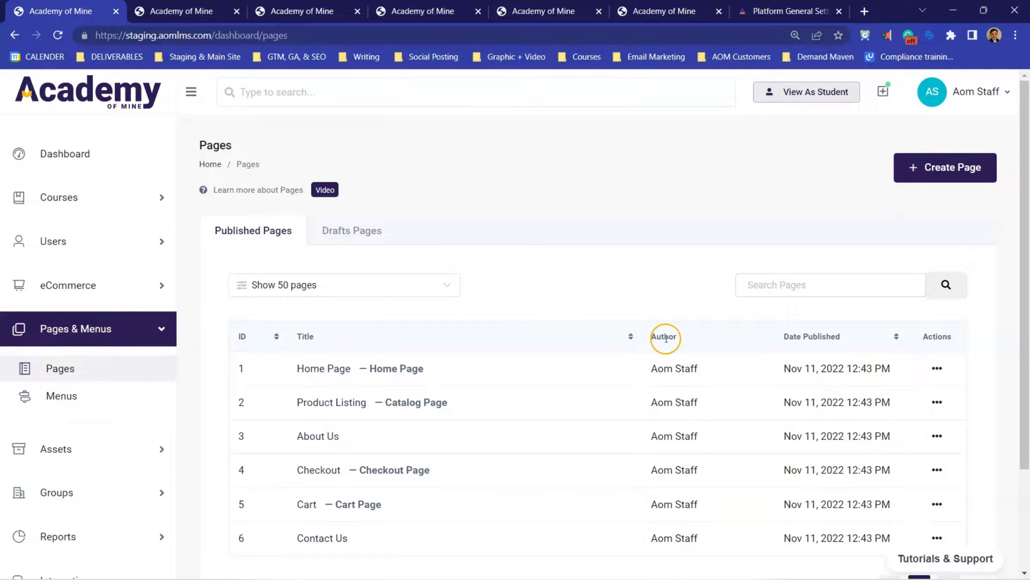
pyautogui.scroll(-2, 454, 341)
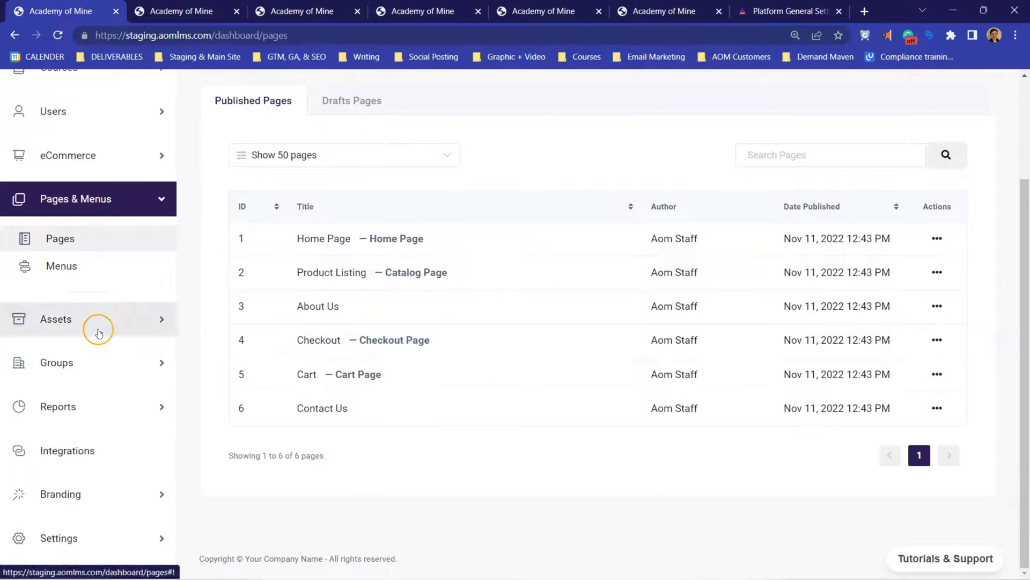
# Reopen Settings > General and scroll to Site Page Identifications
pyautogui.click(116, 531)
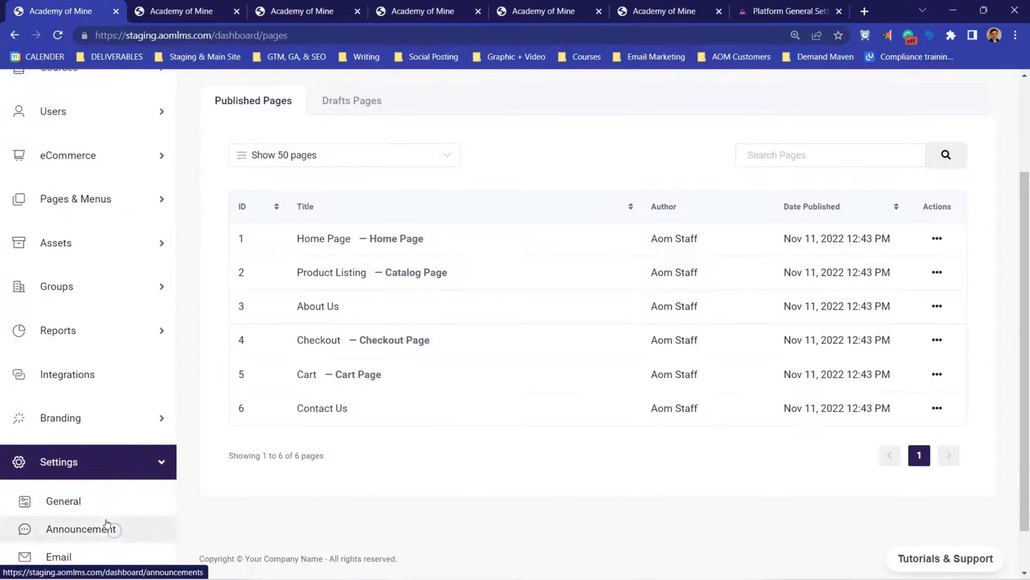
pyautogui.click(110, 563)
pyautogui.scroll(-4, 349, 460)
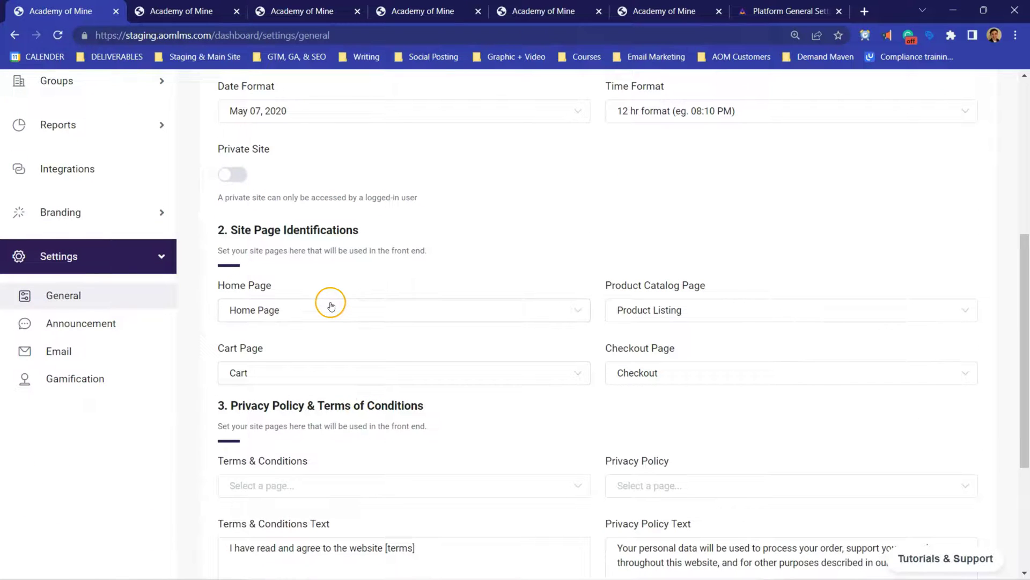
# Choose Contact Us in the Home Page dropdown and save the settings
pyautogui.click(331, 306)
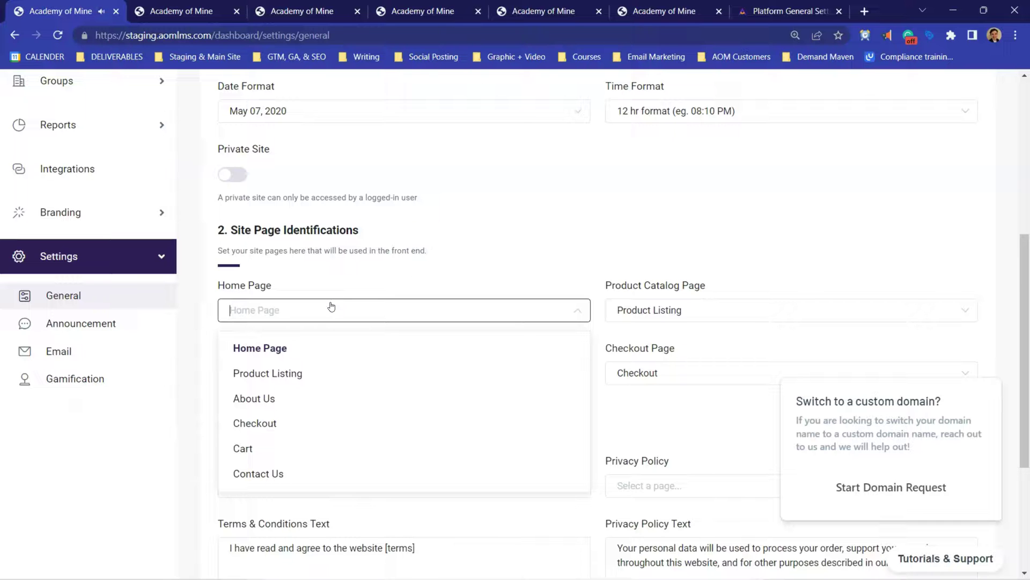
pyautogui.click(331, 306)
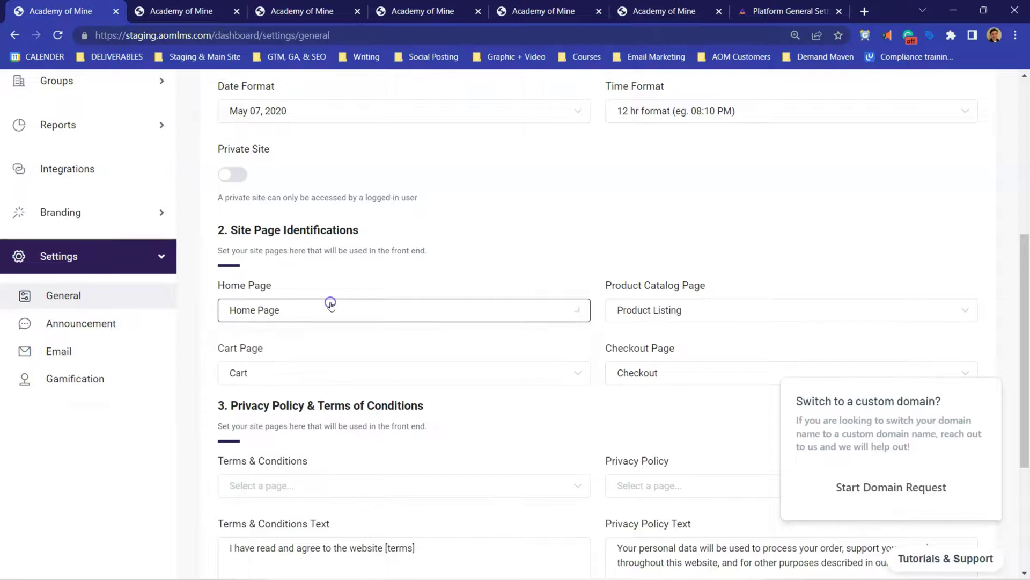
pyautogui.click(331, 306)
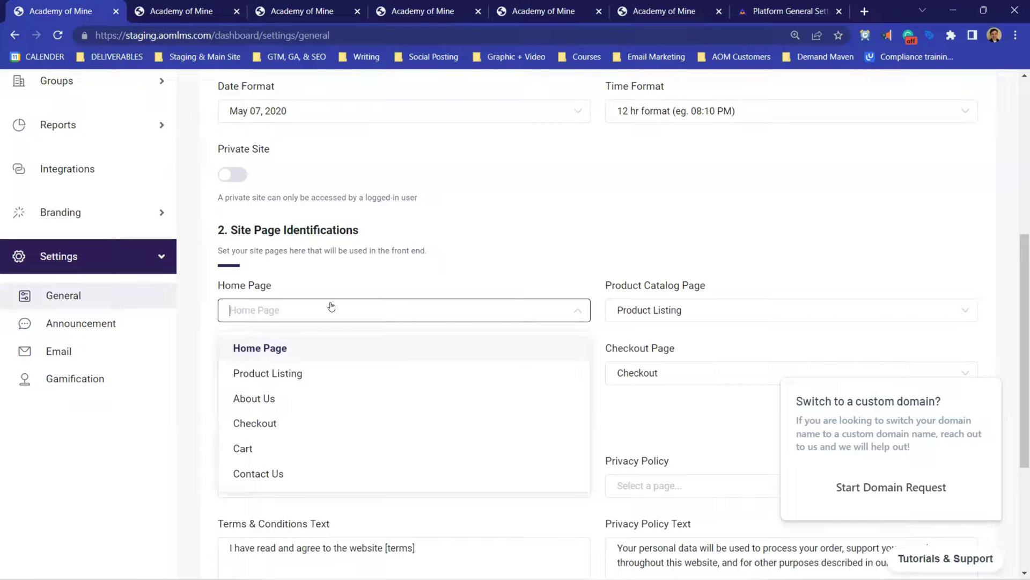
pyautogui.click(331, 306)
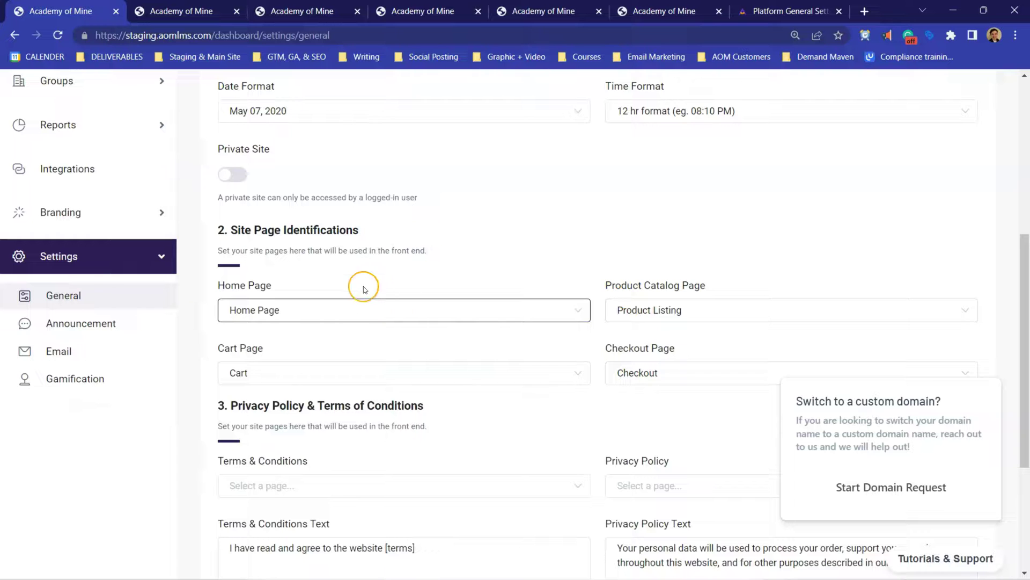
pyautogui.click(355, 310)
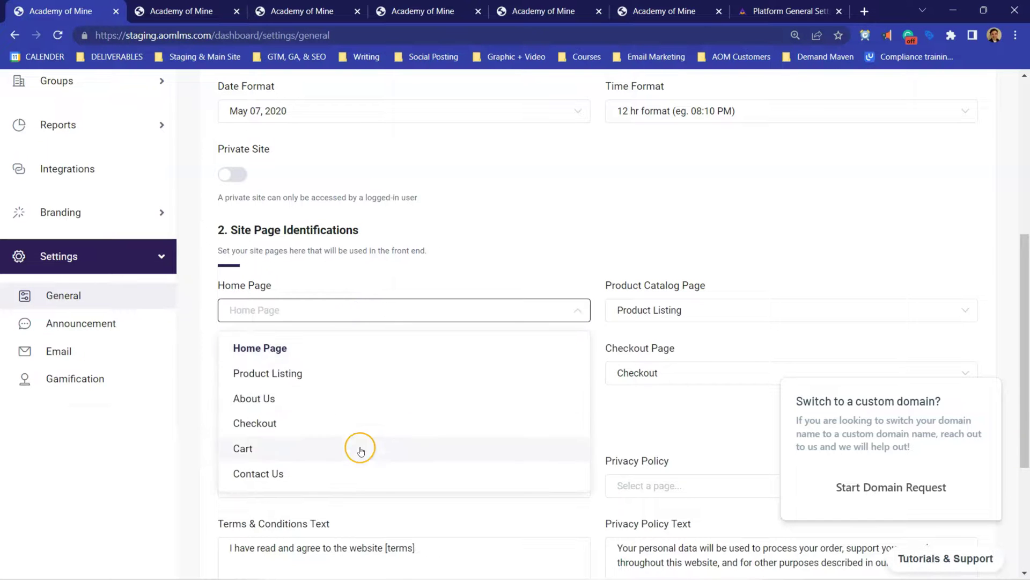
pyautogui.click(341, 478)
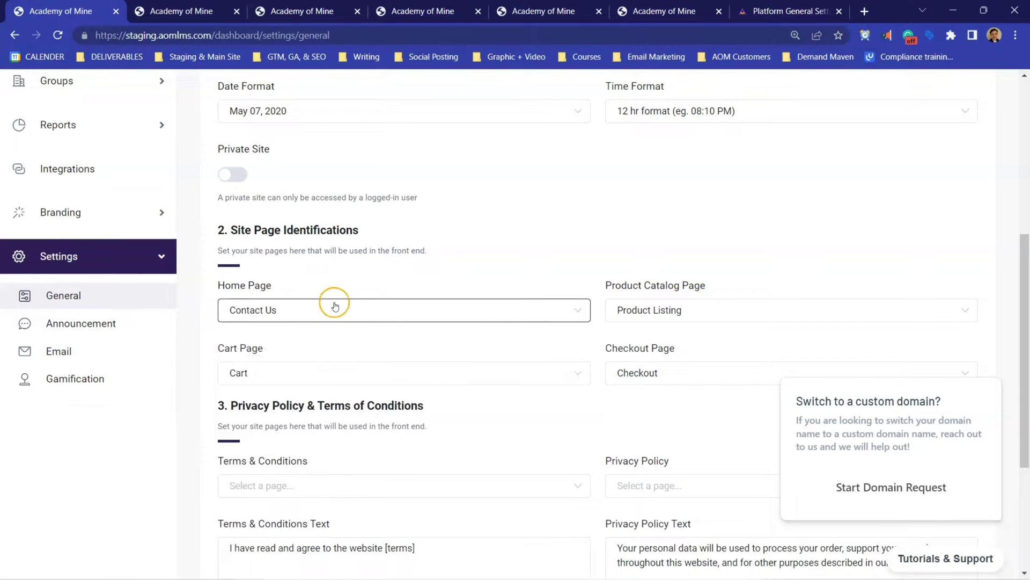
pyautogui.scroll(7, 429, 311)
pyautogui.click(974, 166)
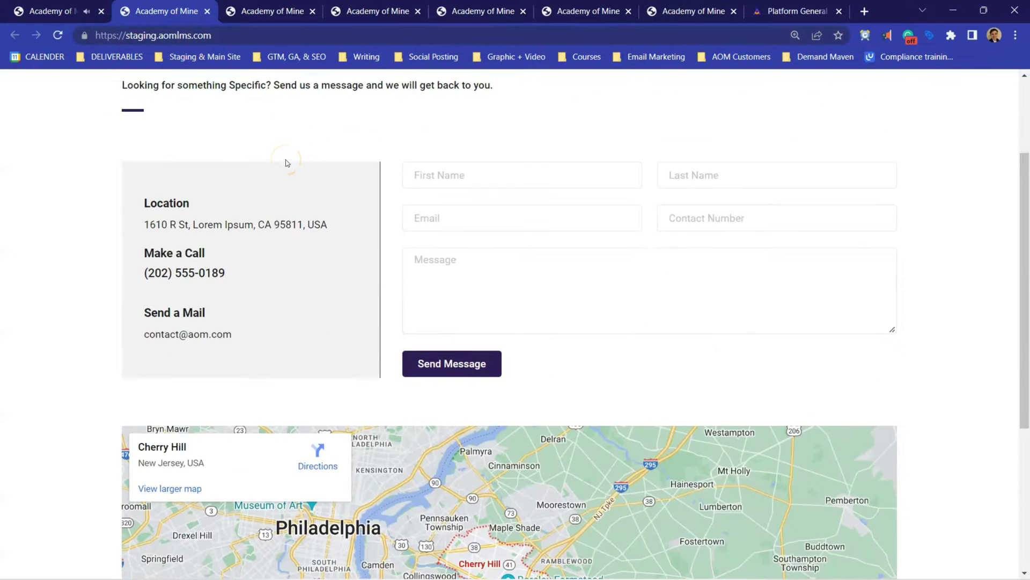
# Scroll through the page to check the saved Contact Us home page
pyautogui.scroll(3, 285, 161)
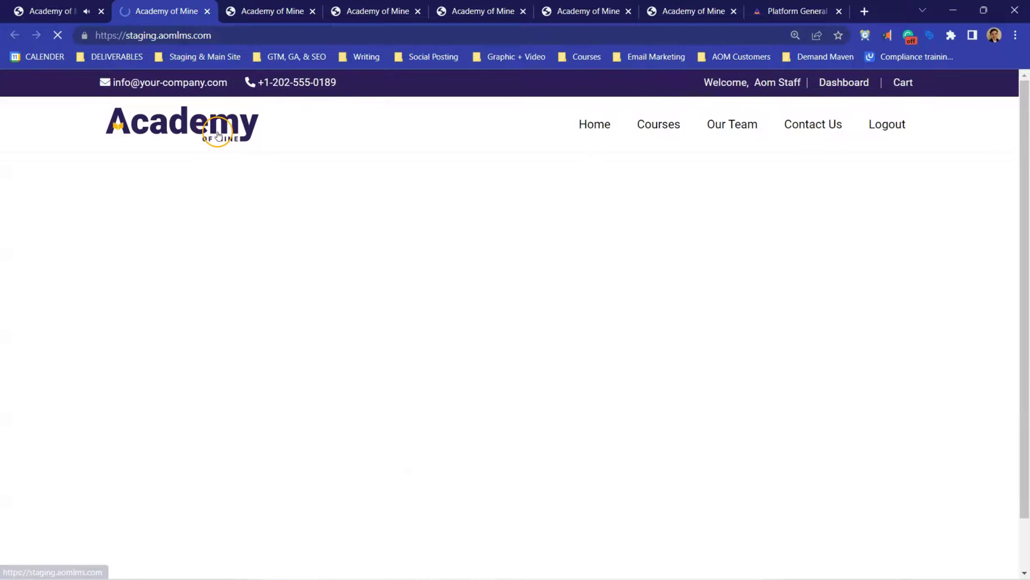
pyautogui.scroll(-3, 220, 139)
pyautogui.scroll(-5, 218, 135)
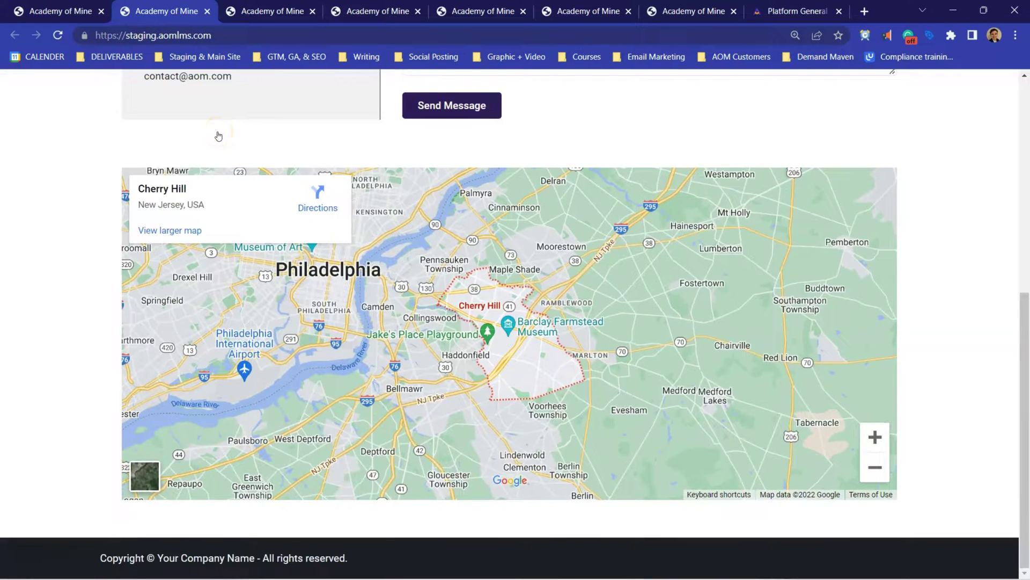
pyautogui.scroll(8, 218, 135)
# Set the Home Page field back to Home Page and save the settings
pyautogui.hotkey('ctrl', 'shift', 'Tab')
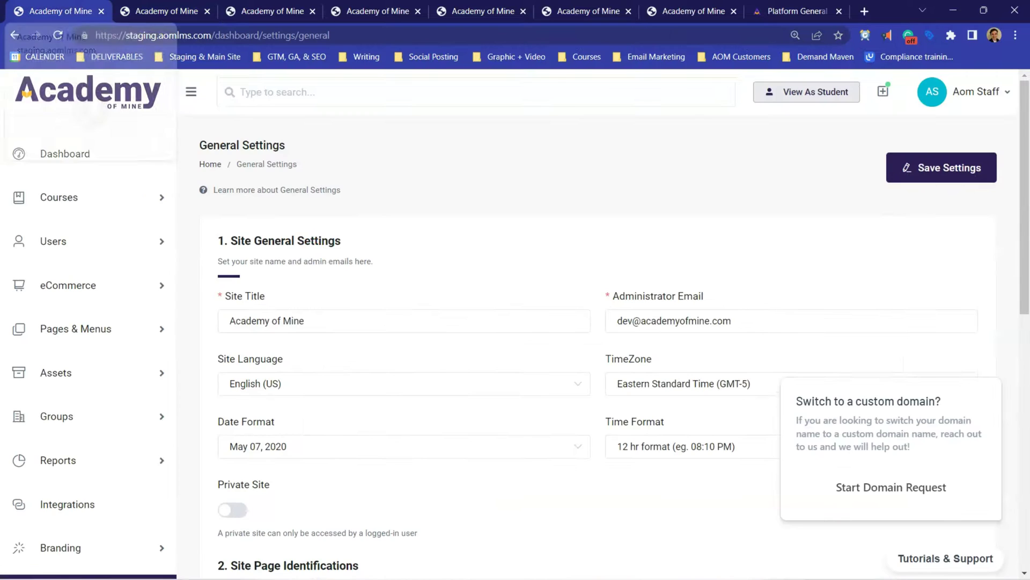
pyautogui.scroll(-10, 306, 252)
pyautogui.click(274, 111)
pyautogui.click(281, 145)
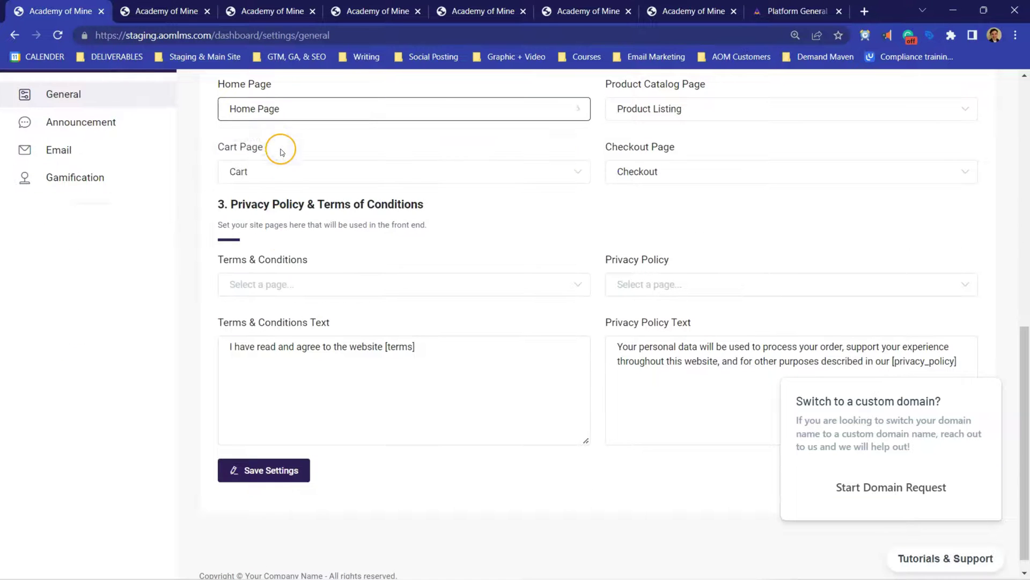
pyautogui.click(287, 475)
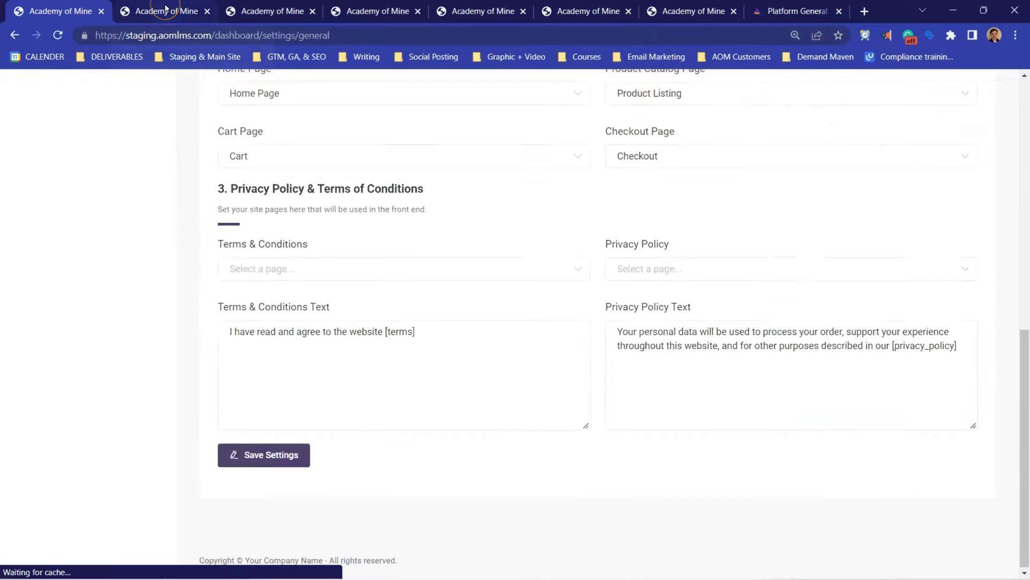
# Reload the live site to confirm the e-learning home page, and check the Contact Us page
pyautogui.click(149, 10)
pyautogui.click(57, 41)
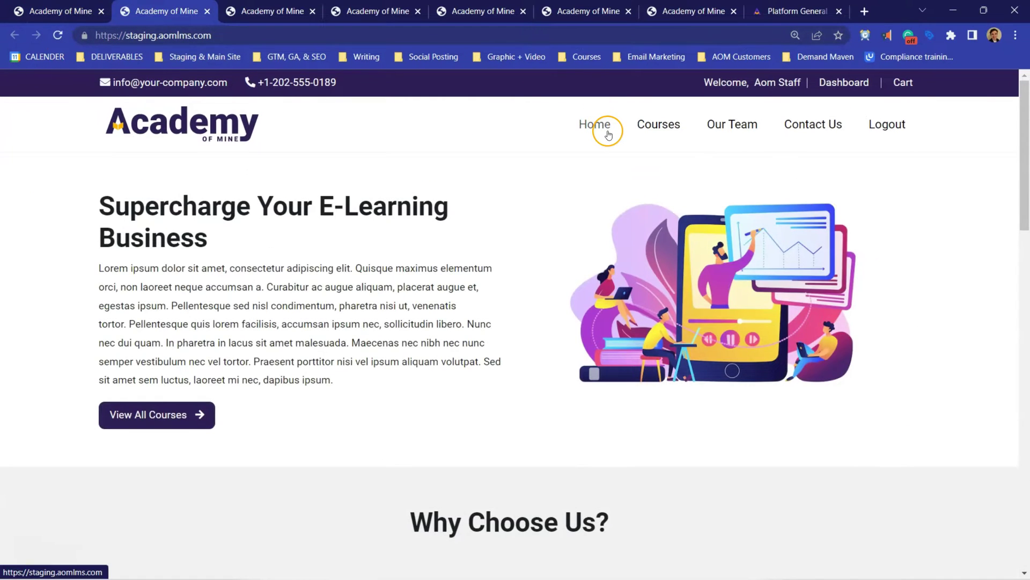
pyautogui.click(605, 128)
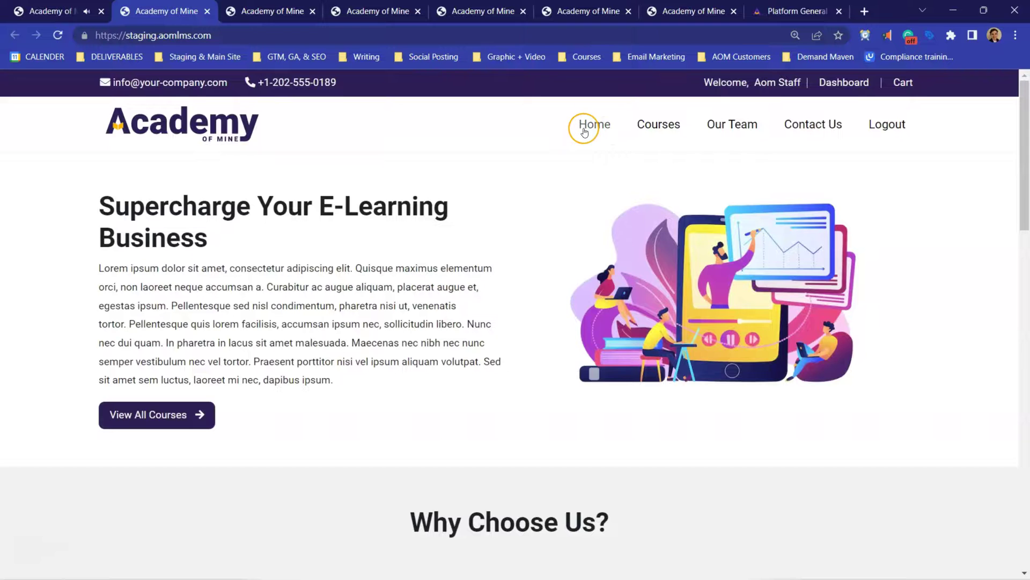
pyautogui.click(811, 138)
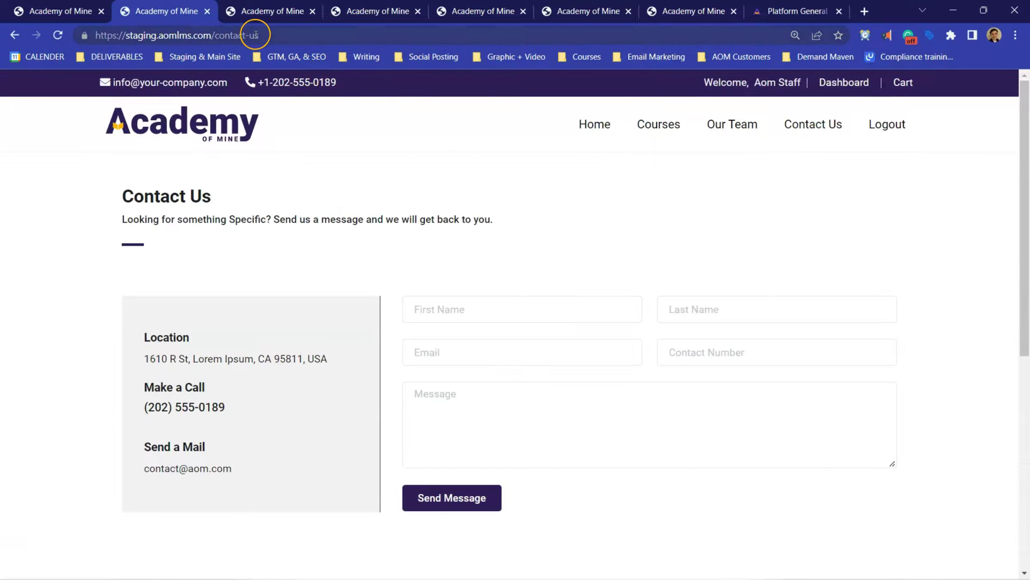
pyautogui.moveTo(212, 36); pyautogui.dragTo(265, 39)
pyautogui.click(77, 7)
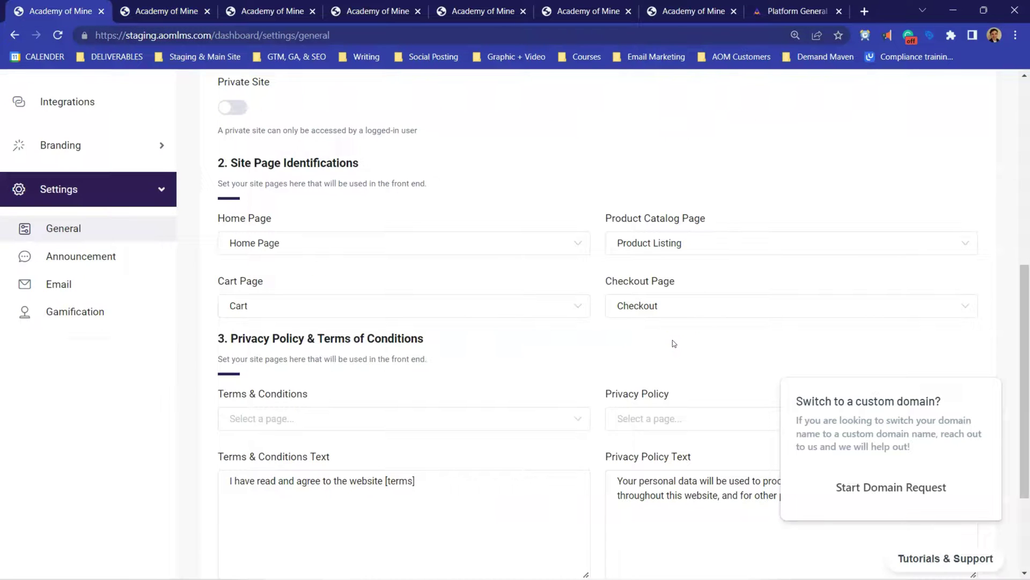
# Dismiss the custom domain popup on the General Settings page
pyautogui.click(530, 246)
pyautogui.click(532, 252)
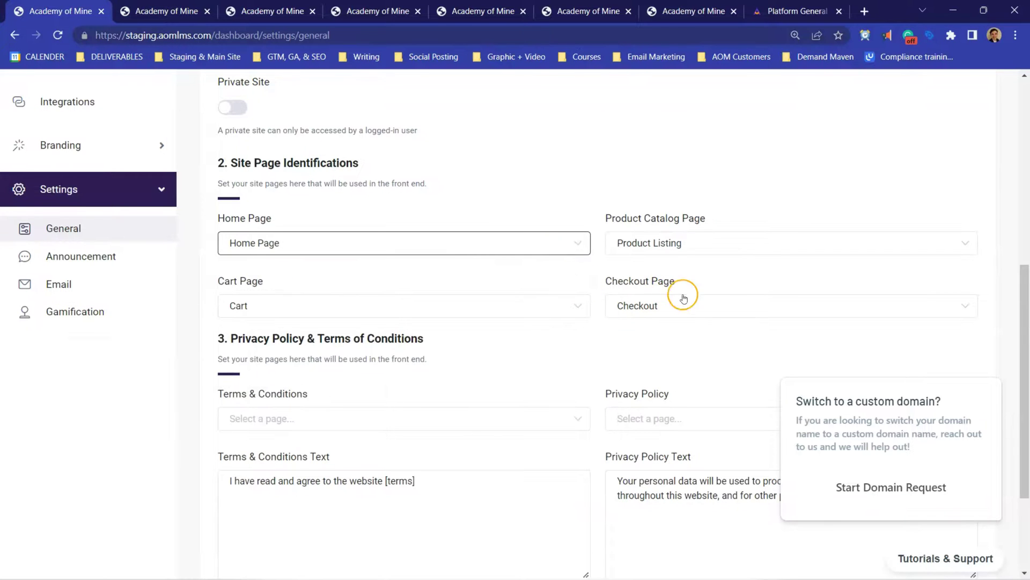
pyautogui.moveTo(763, 384)
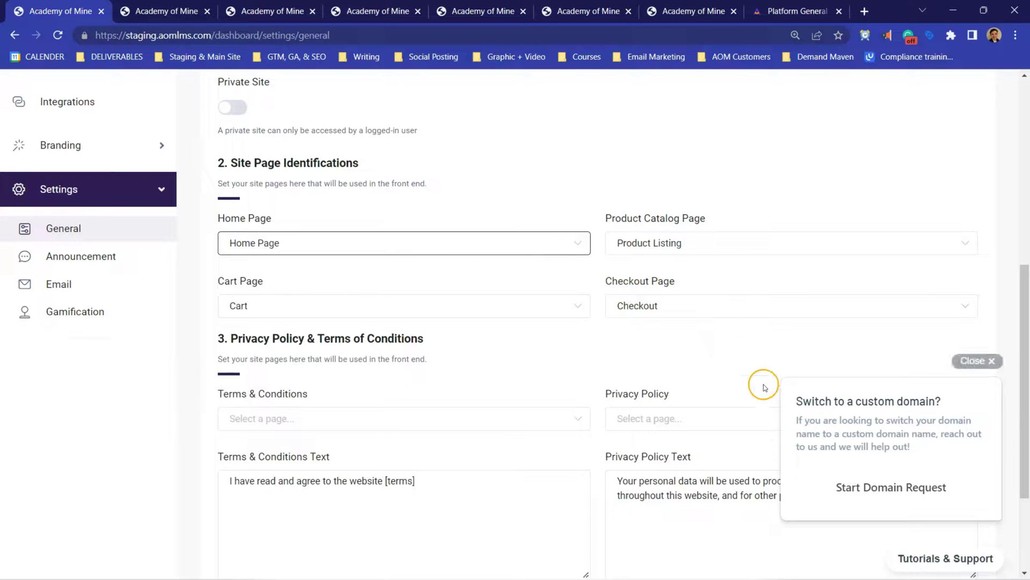
pyautogui.click(973, 360)
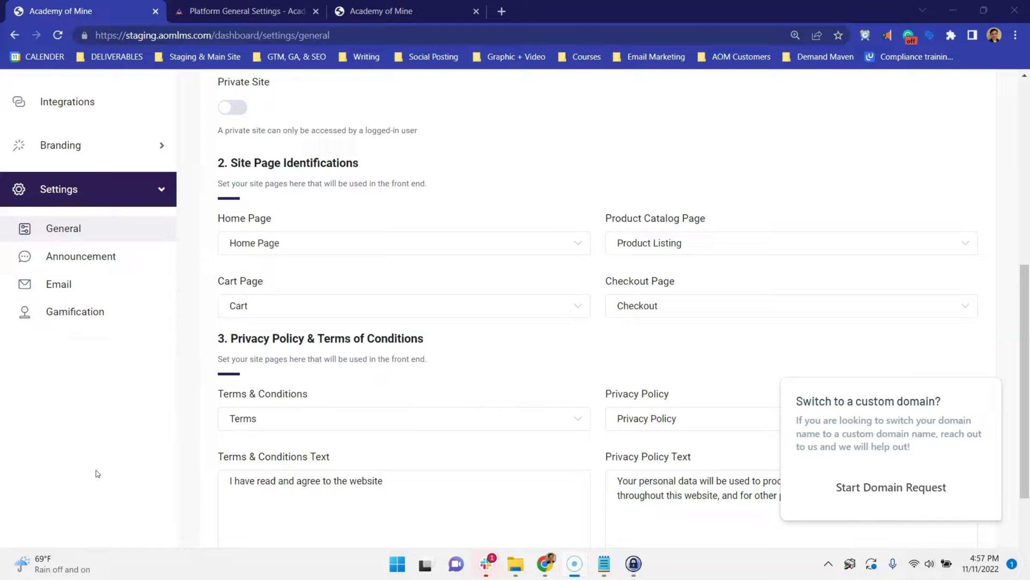
# Link Terms as Terms & Conditions and Privacy Policy as the privacy policy page
pyautogui.scroll(-3, 98, 473)
pyautogui.click(318, 358)
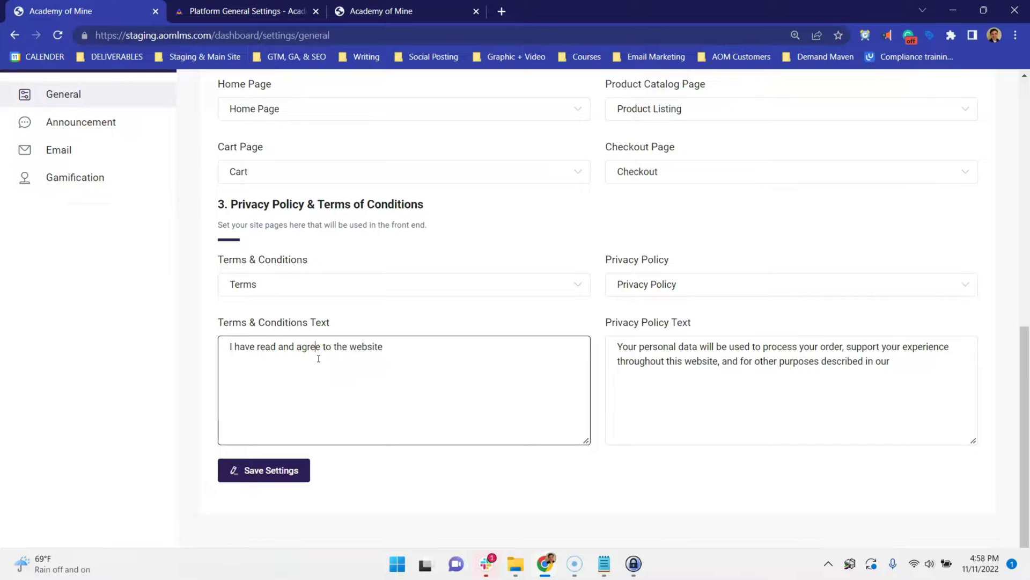
pyautogui.scroll(1, 318, 358)
pyautogui.click(311, 350)
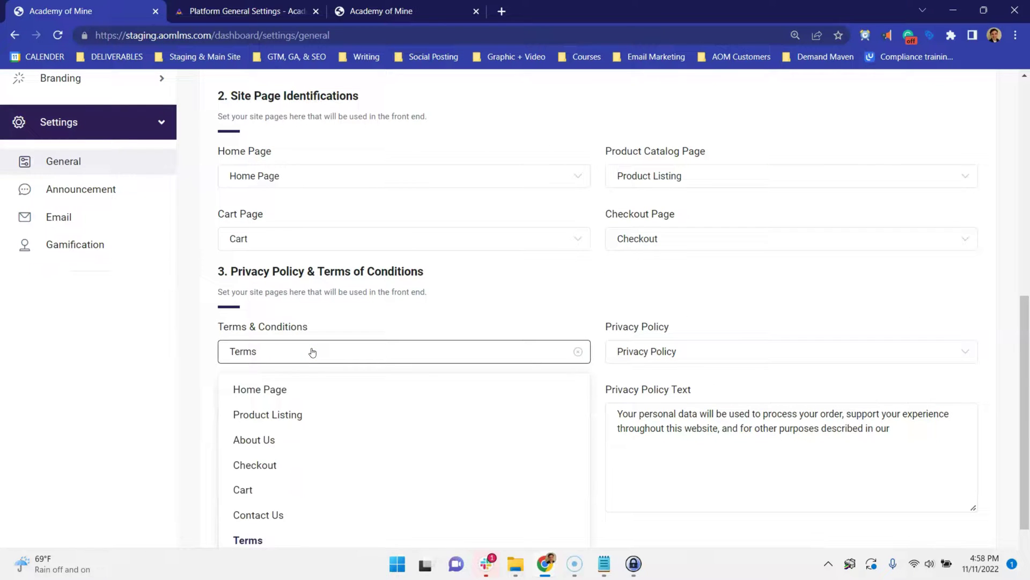
pyautogui.click(650, 355)
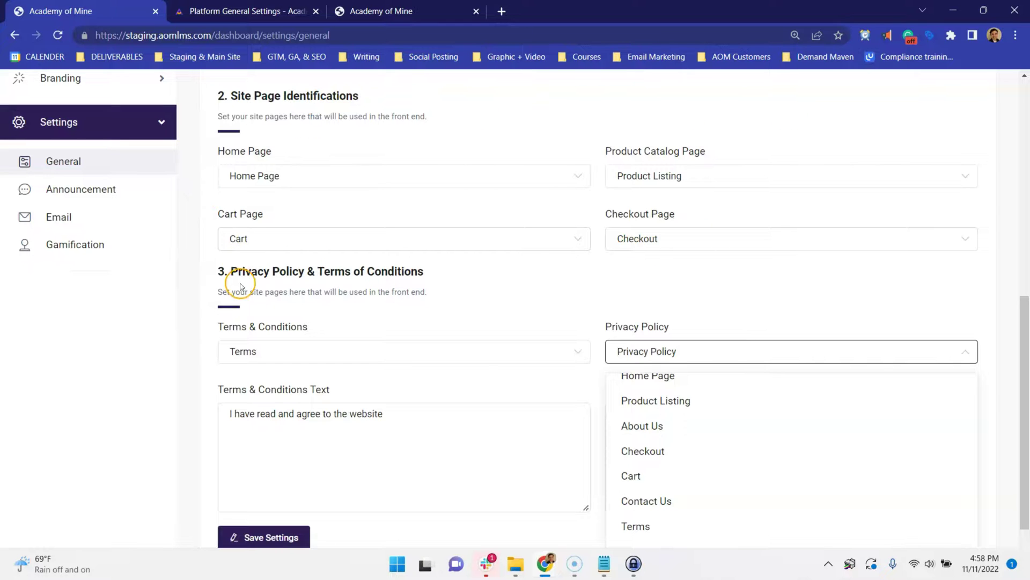
pyautogui.click(666, 353)
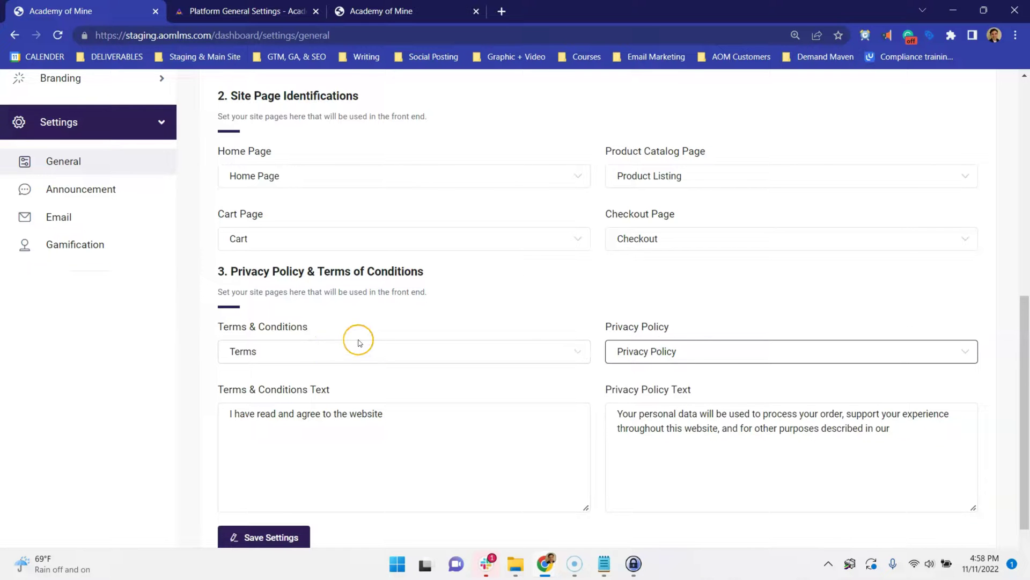
pyautogui.scroll(10, 344, 332)
# Open the Privacy Policy page from the site's pages list
pyautogui.click(113, 327)
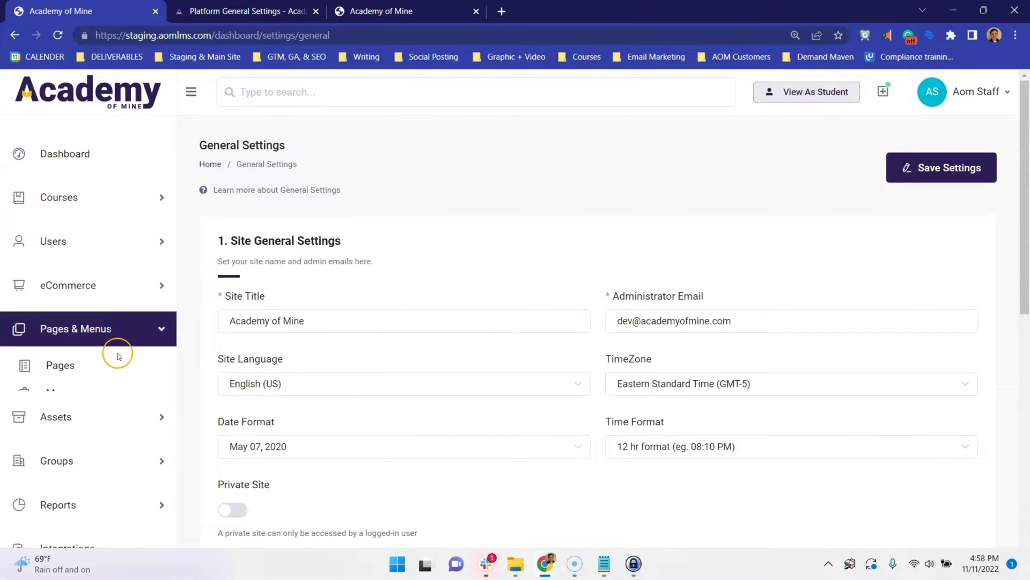
pyautogui.click(89, 375)
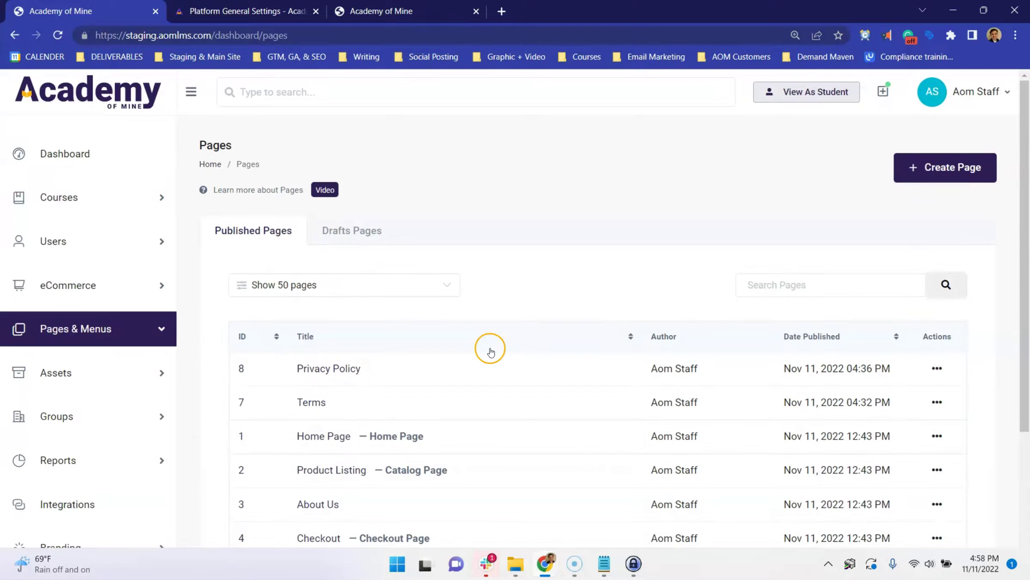
pyautogui.scroll(-3, 483, 333)
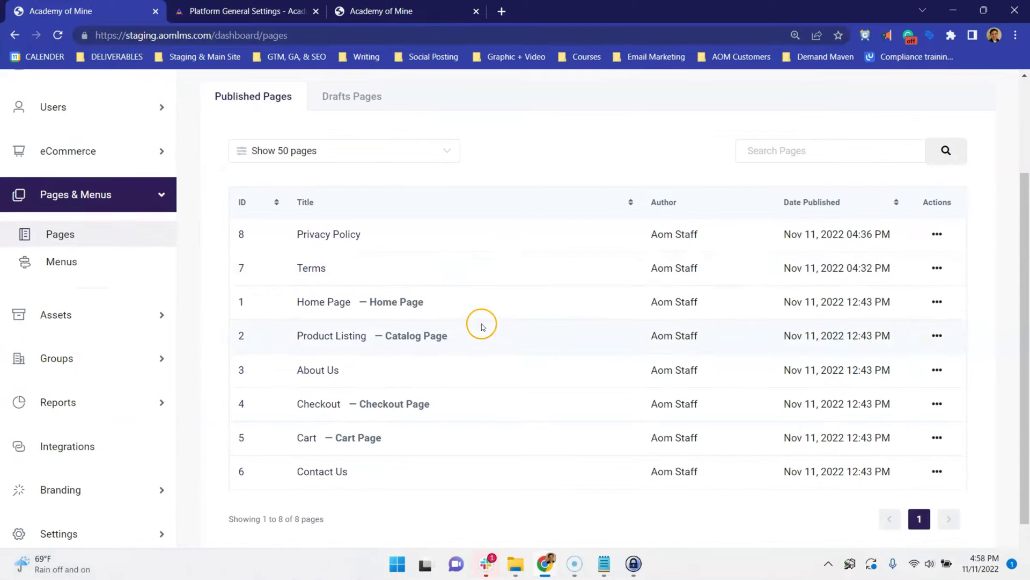
pyautogui.click(332, 235)
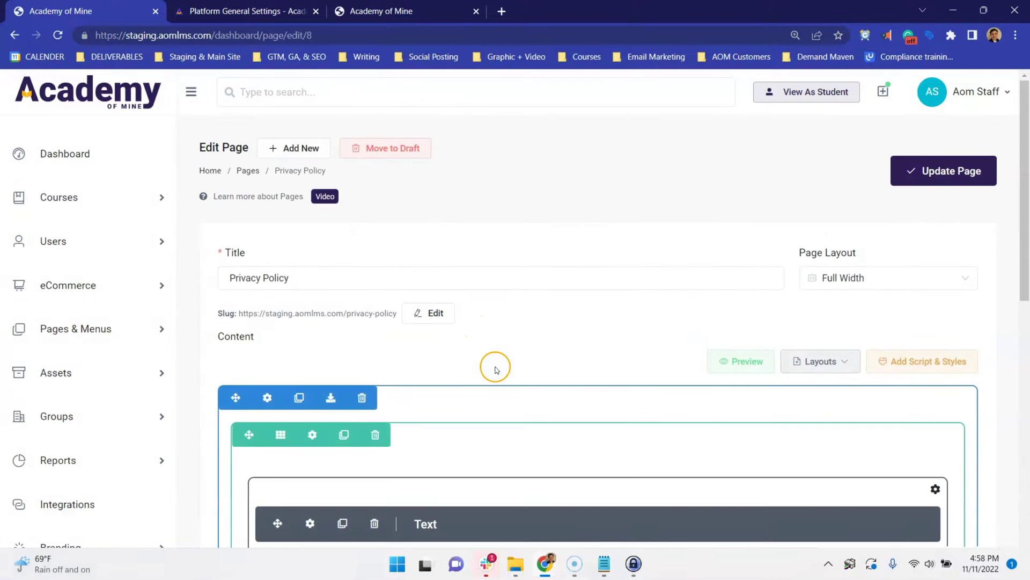
# Inspect the 'Privacy Policy' heading in the page's text block without changing it
pyautogui.scroll(-3, 430, 344)
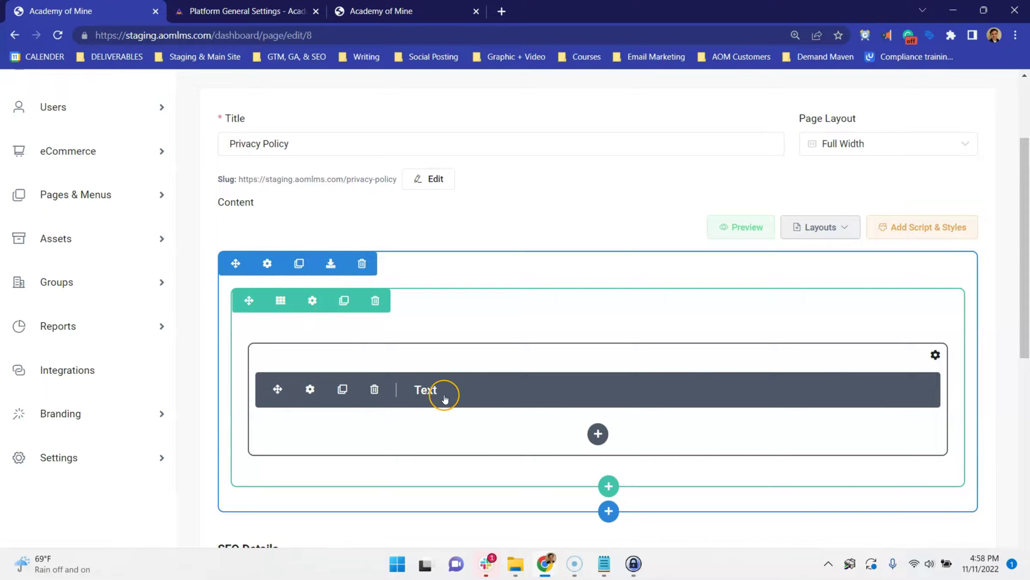
pyautogui.click(472, 393)
pyautogui.click(560, 357)
pyautogui.moveTo(569, 358); pyautogui.dragTo(433, 361)
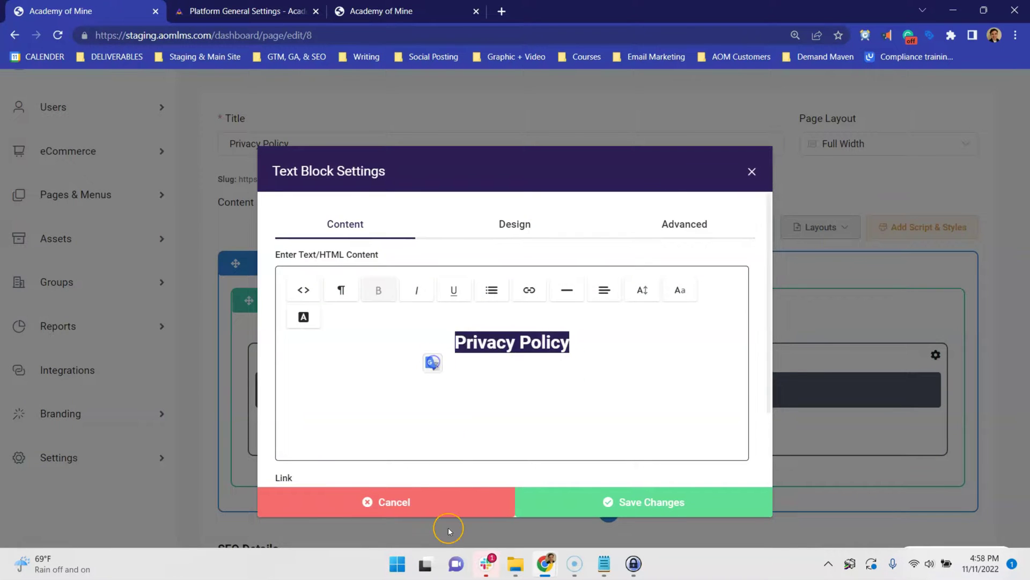
pyautogui.click(427, 516)
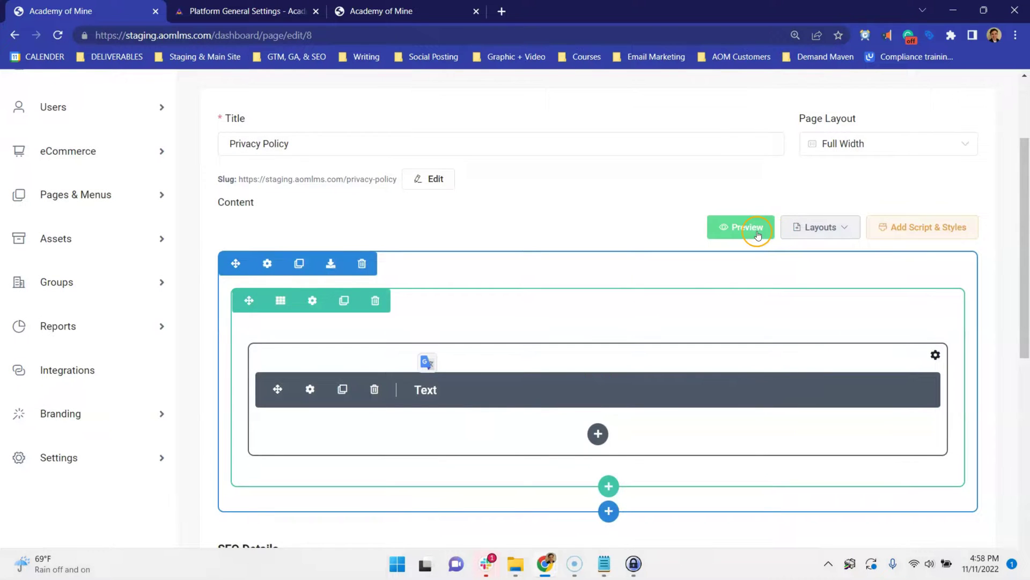
# Preview the Privacy Policy page and save its layout
pyautogui.click(756, 232)
pyautogui.click(937, 11)
pyautogui.click(829, 227)
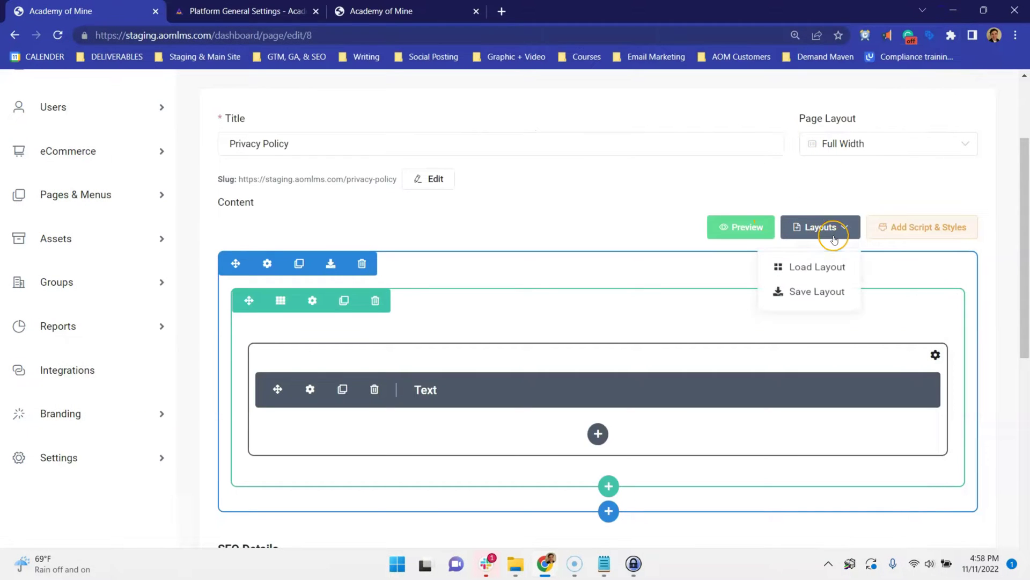
pyautogui.click(813, 302)
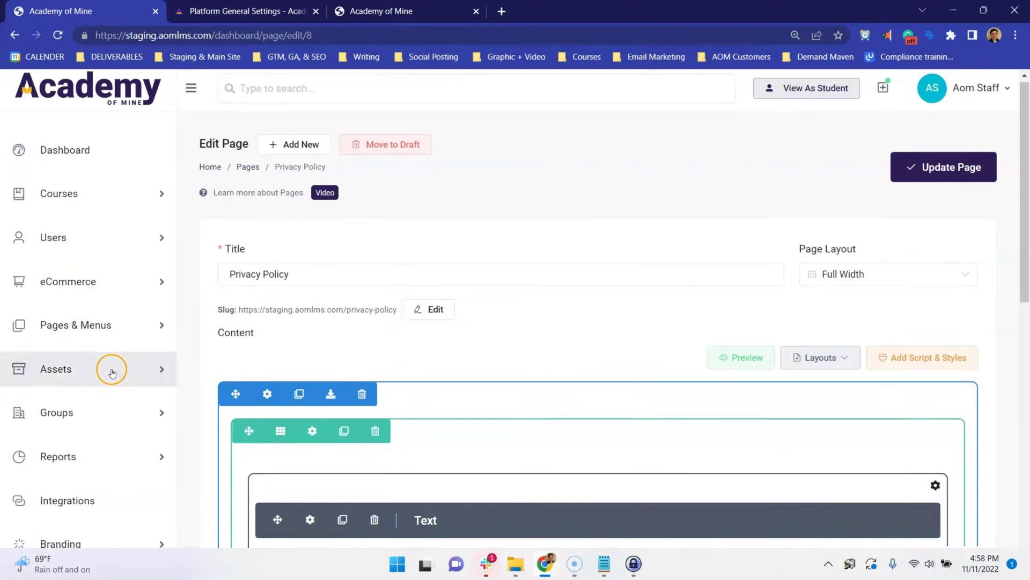
# Go to Settings > General
pyautogui.scroll(-5, 110, 370)
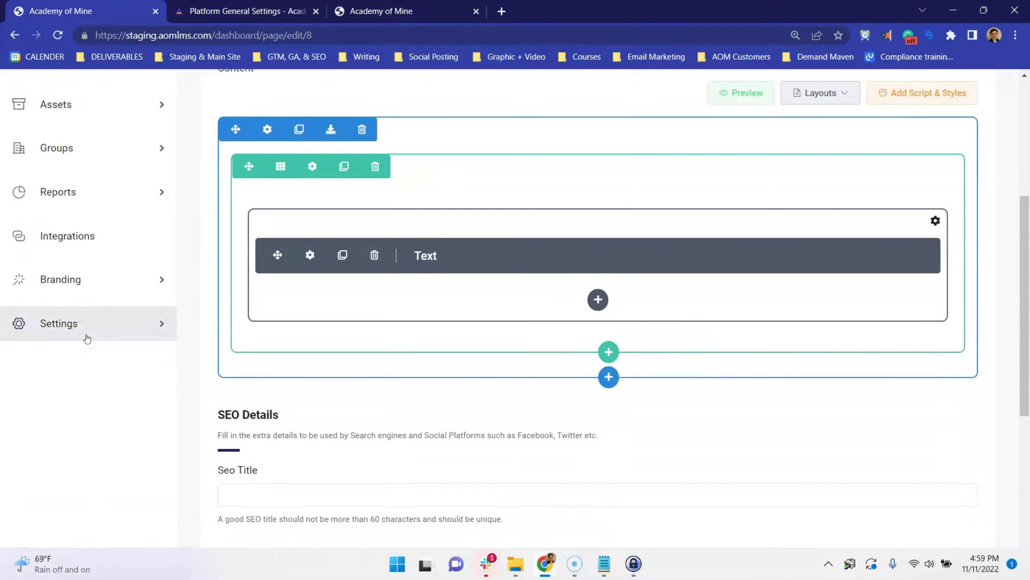
pyautogui.click(86, 336)
pyautogui.click(87, 363)
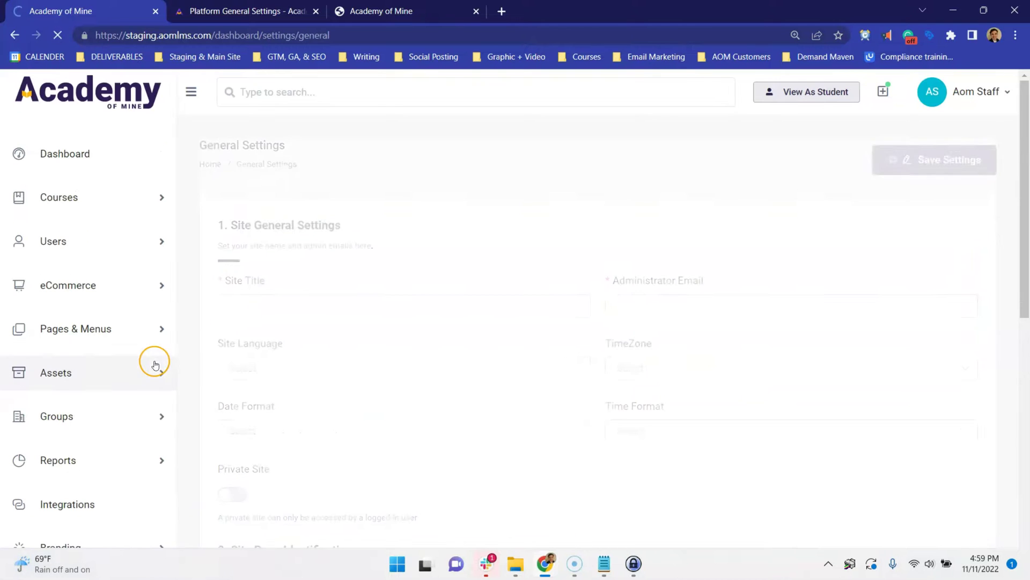
# Pick Privacy Policy and Terms as the linked pages, review the consent text, and save
pyautogui.scroll(-7, 333, 340)
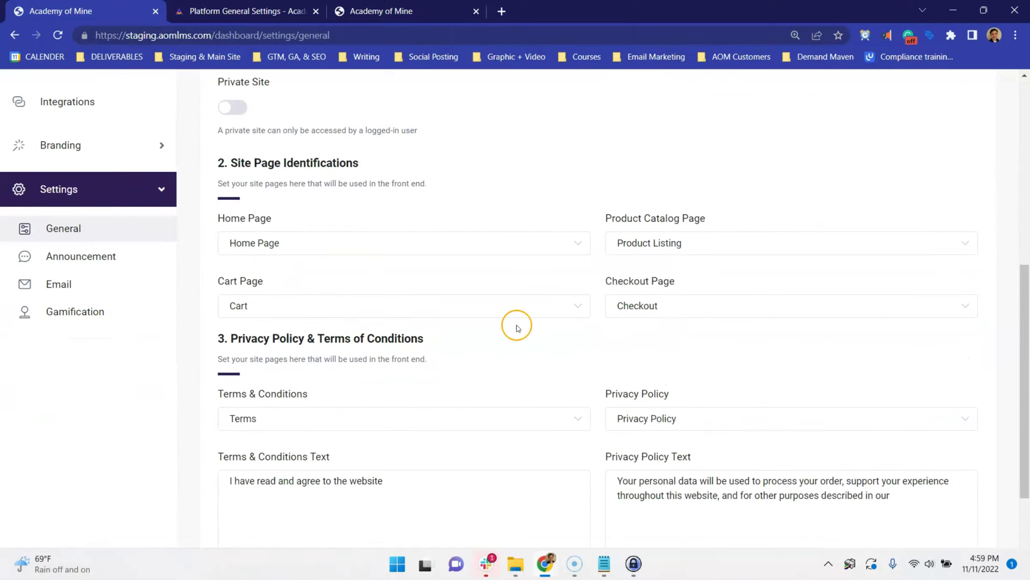
pyautogui.click(662, 420)
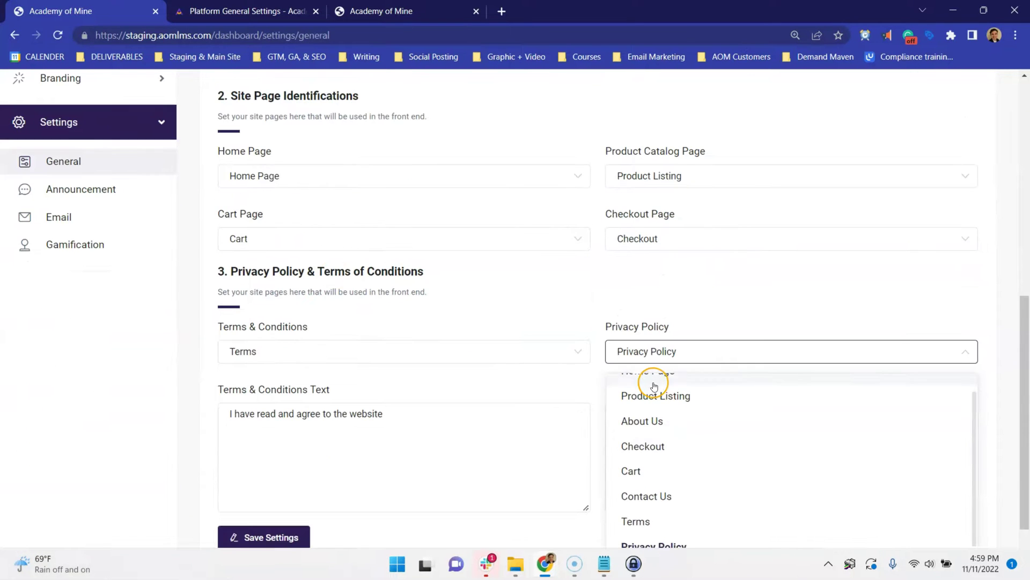
pyautogui.click(677, 544)
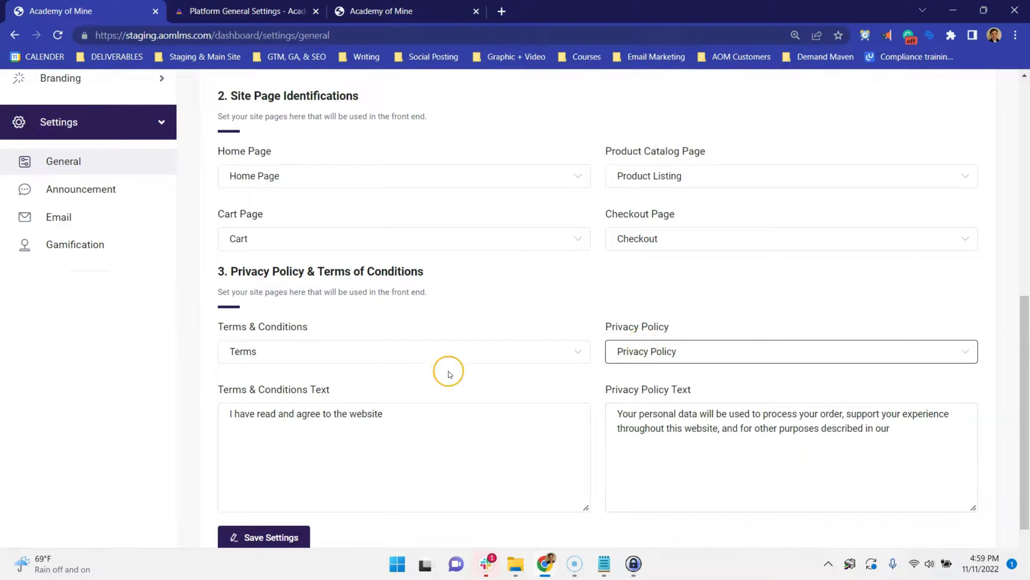
pyautogui.click(382, 350)
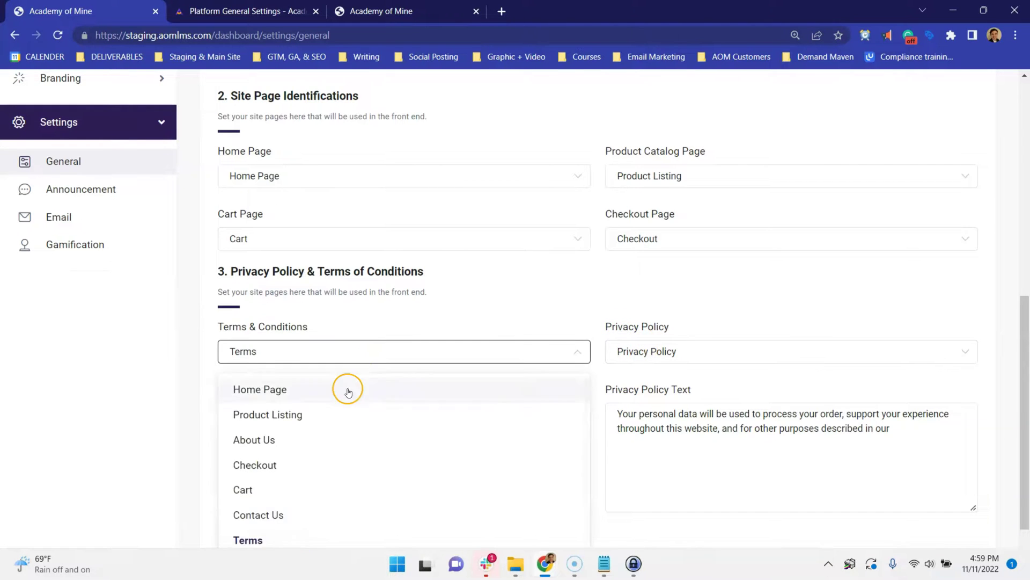
pyautogui.click(295, 536)
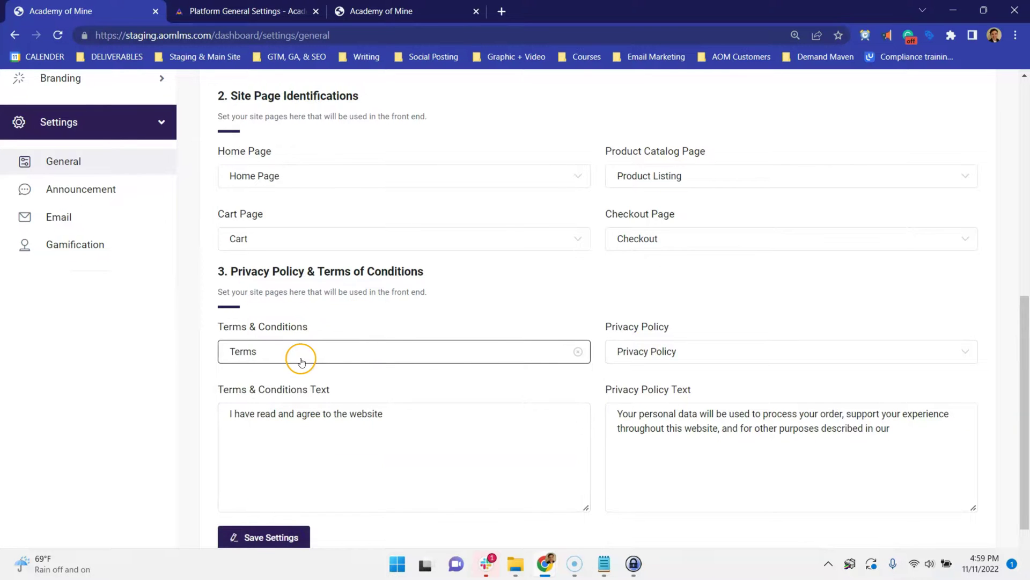
pyautogui.scroll(-2, 427, 324)
pyautogui.moveTo(428, 324); pyautogui.dragTo(156, 322)
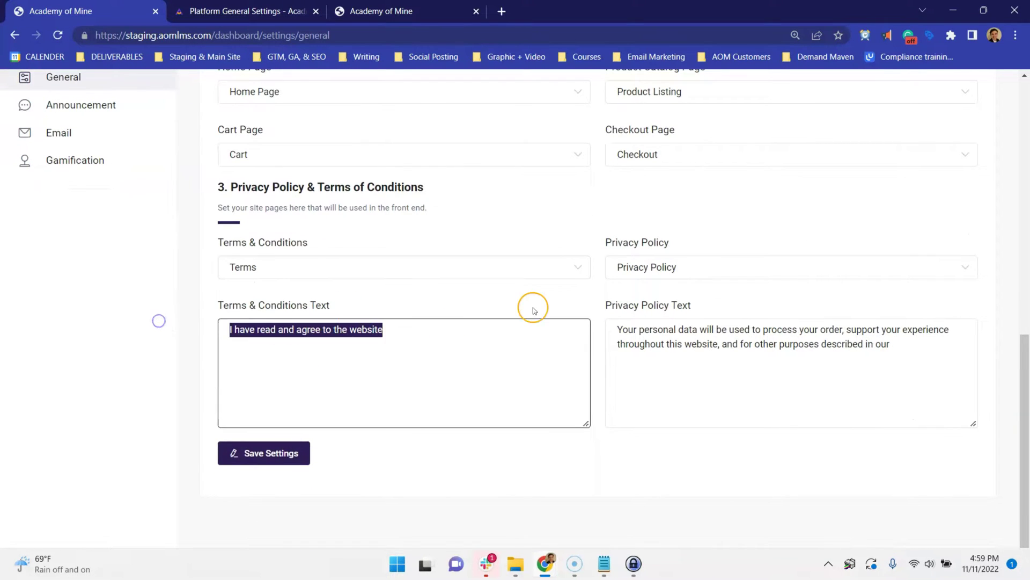
pyautogui.moveTo(609, 327); pyautogui.dragTo(959, 388)
pyautogui.click(908, 340)
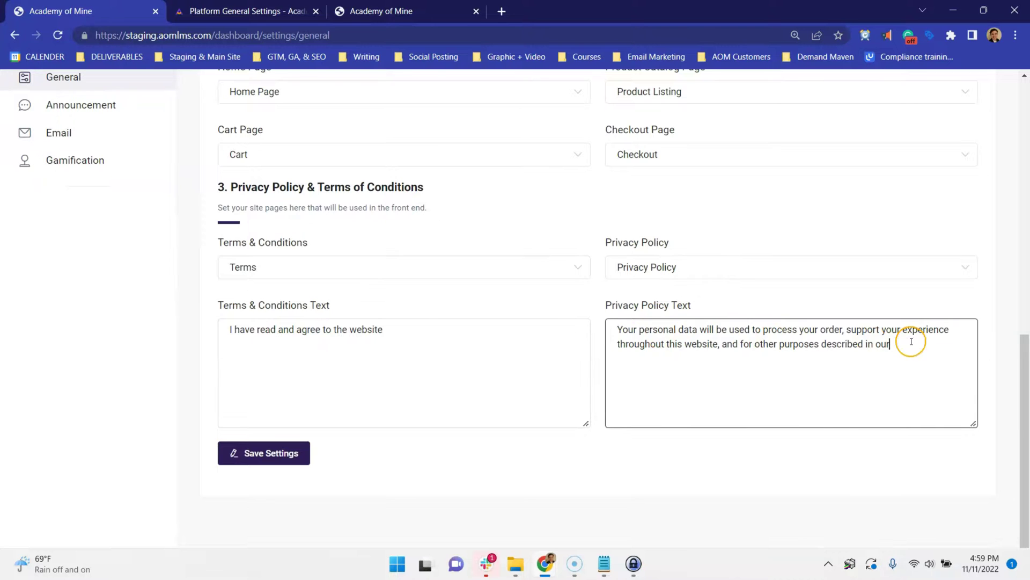
pyautogui.click(256, 453)
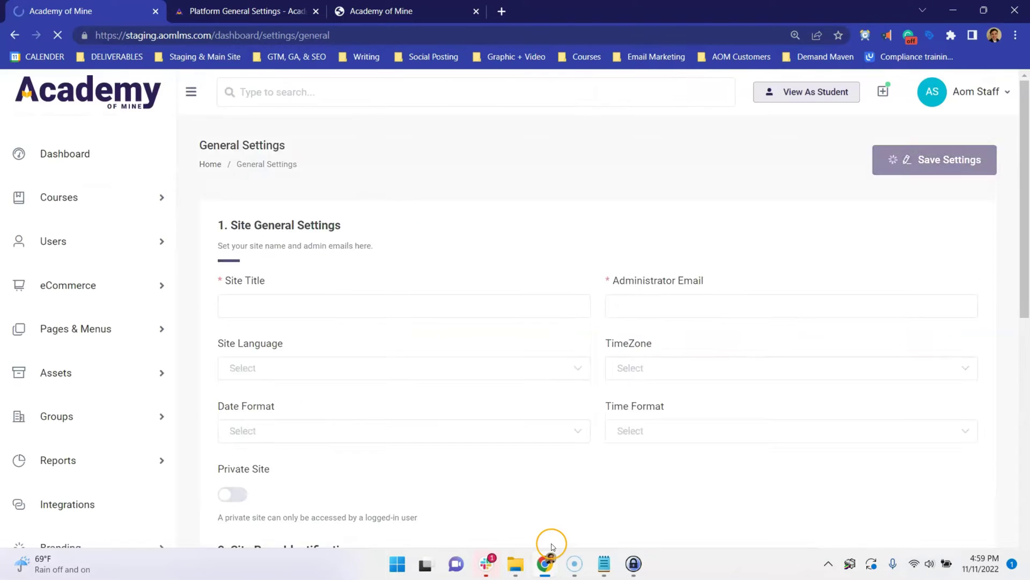
# On the incognito sign-up form, close the extra tabs and re-tick the terms agreement
pyautogui.moveTo(554, 565)
pyautogui.click(587, 525)
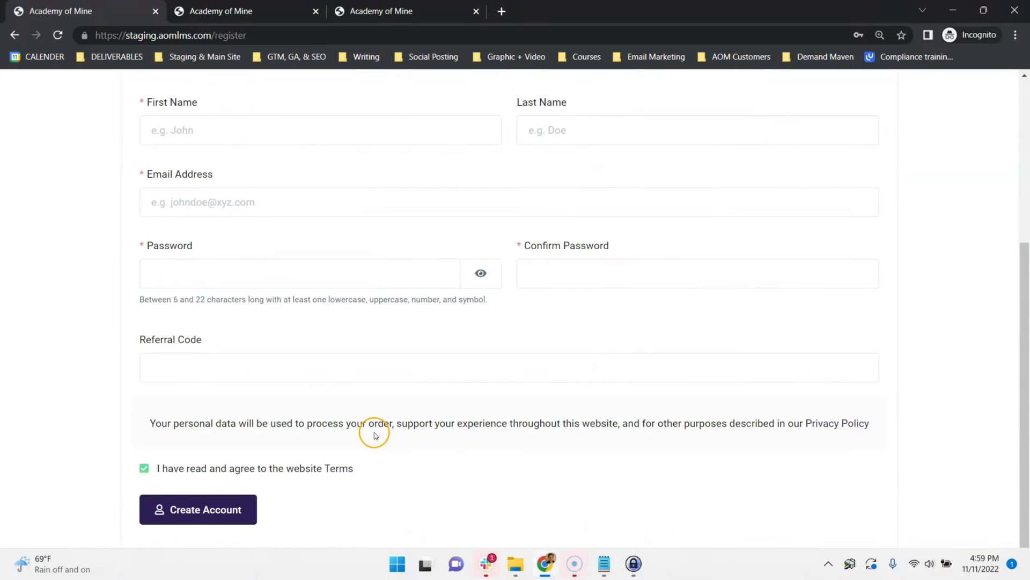
pyautogui.scroll(5, 193, 396)
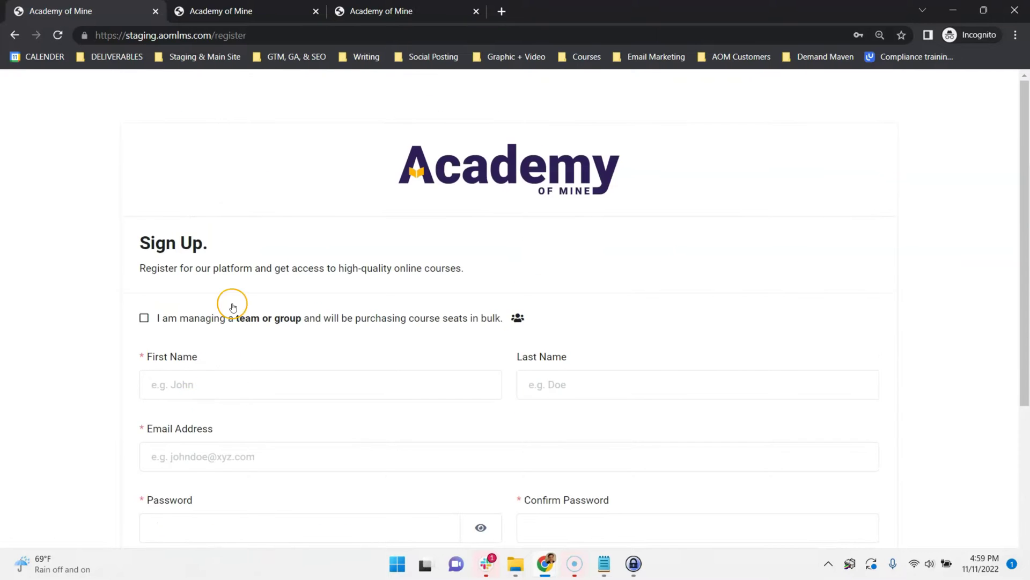
pyautogui.scroll(-5, 238, 206)
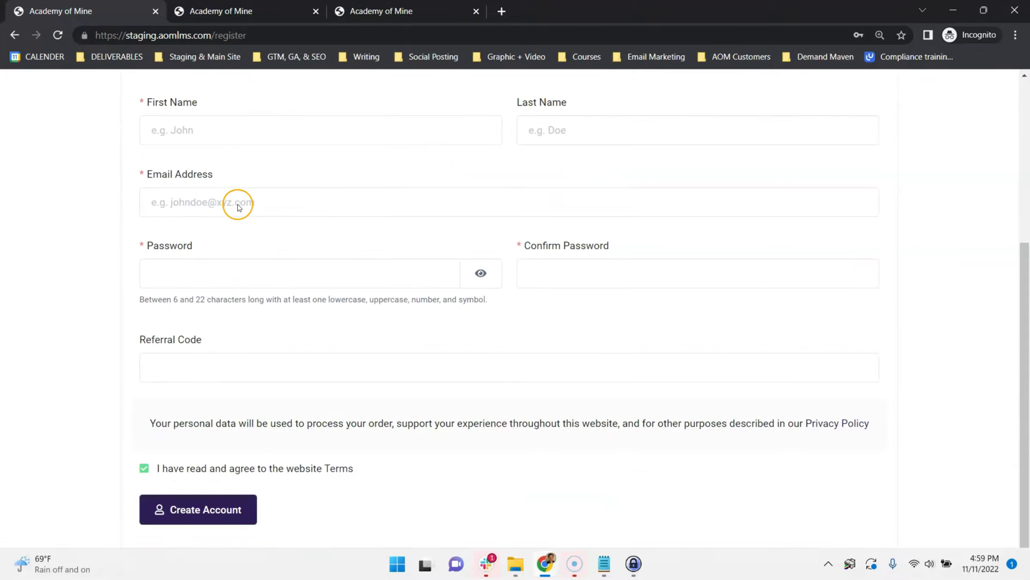
pyautogui.click(146, 472)
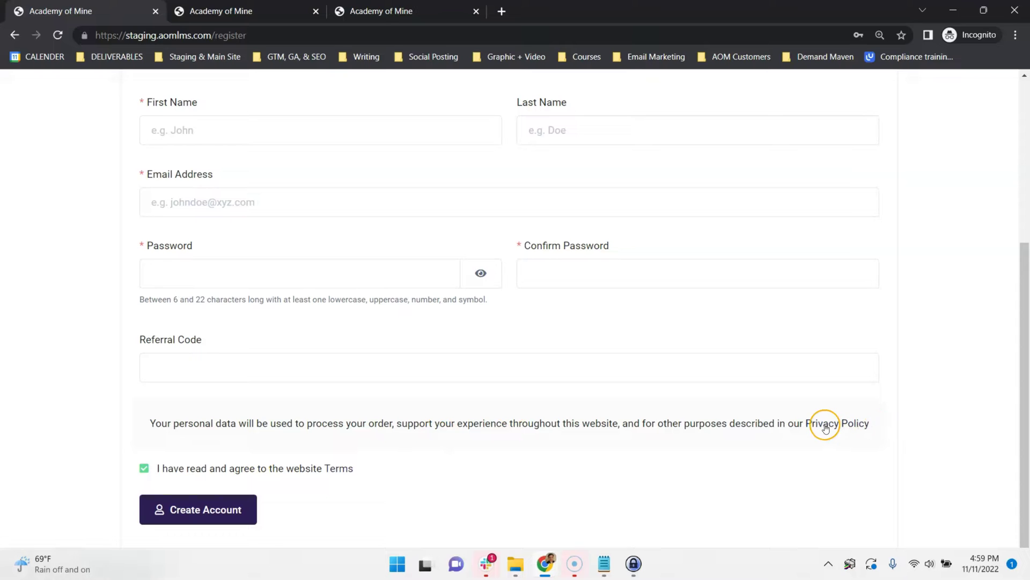
pyautogui.click(312, 15)
pyautogui.click(312, 15)
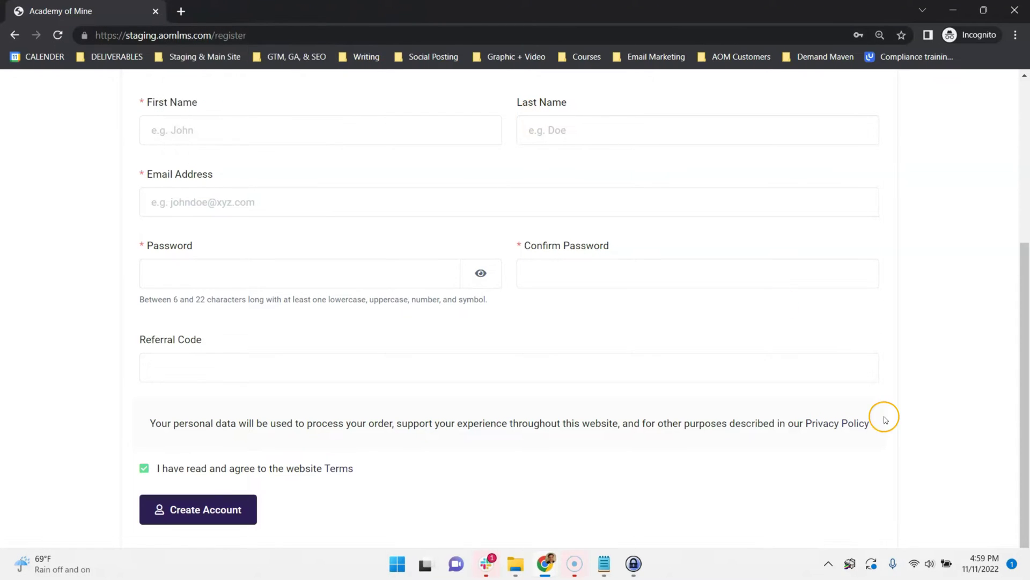
pyautogui.click(216, 468)
pyautogui.click(219, 468)
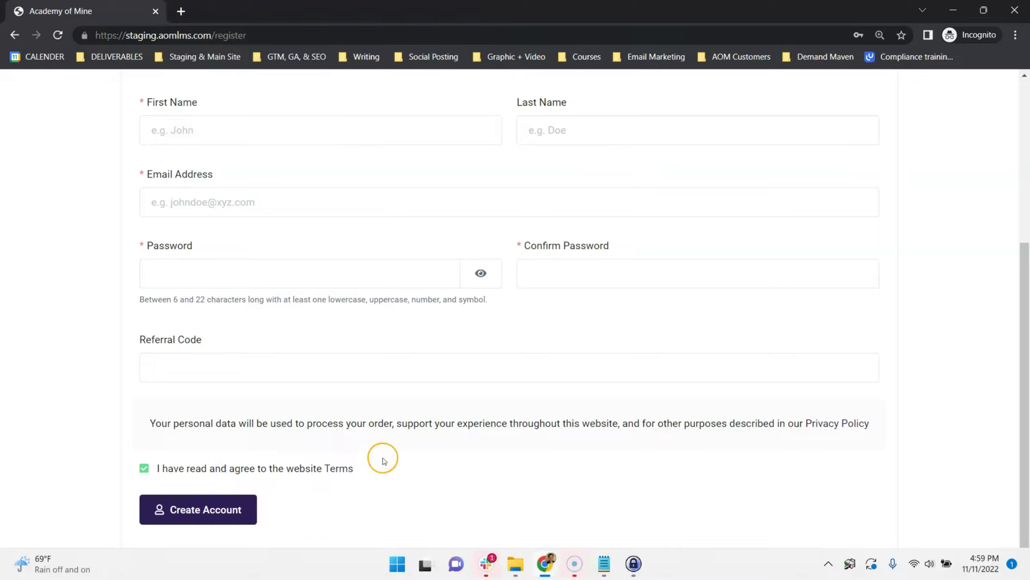
# Open the Terms and Privacy Policy links from the form and view both pages
pyautogui.click(343, 469)
pyautogui.click(825, 423)
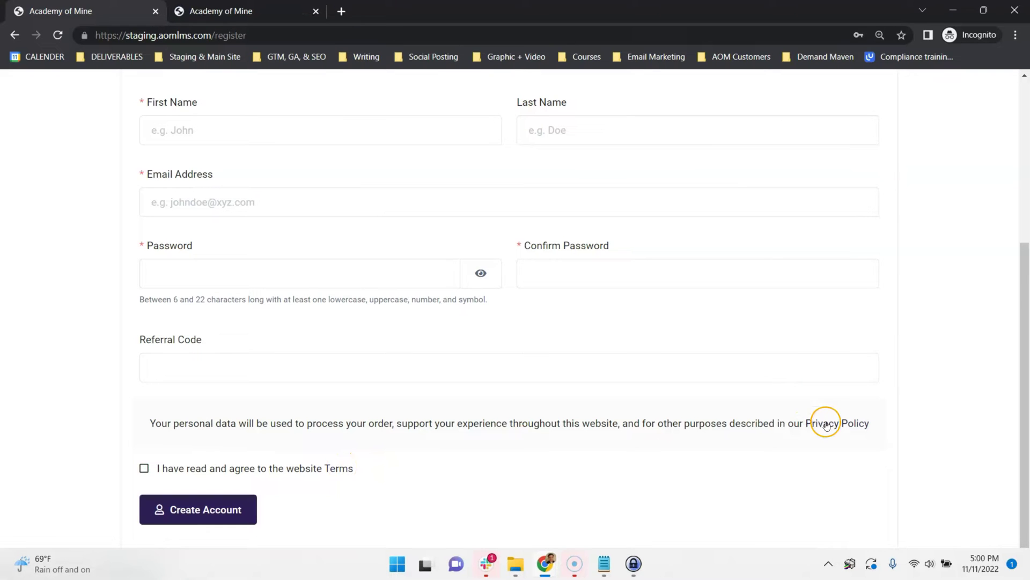
pyautogui.click(204, 13)
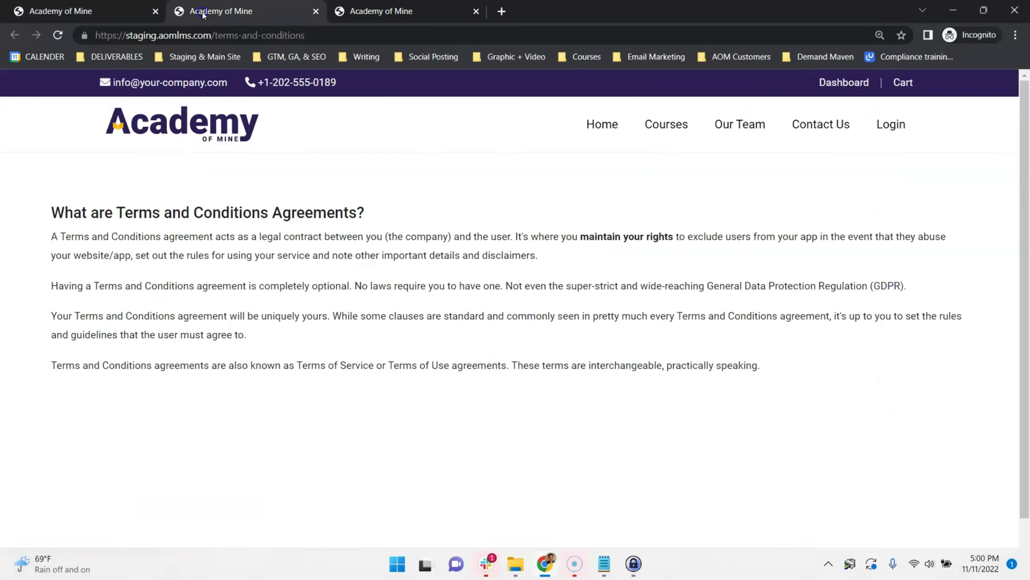
pyautogui.click(399, 12)
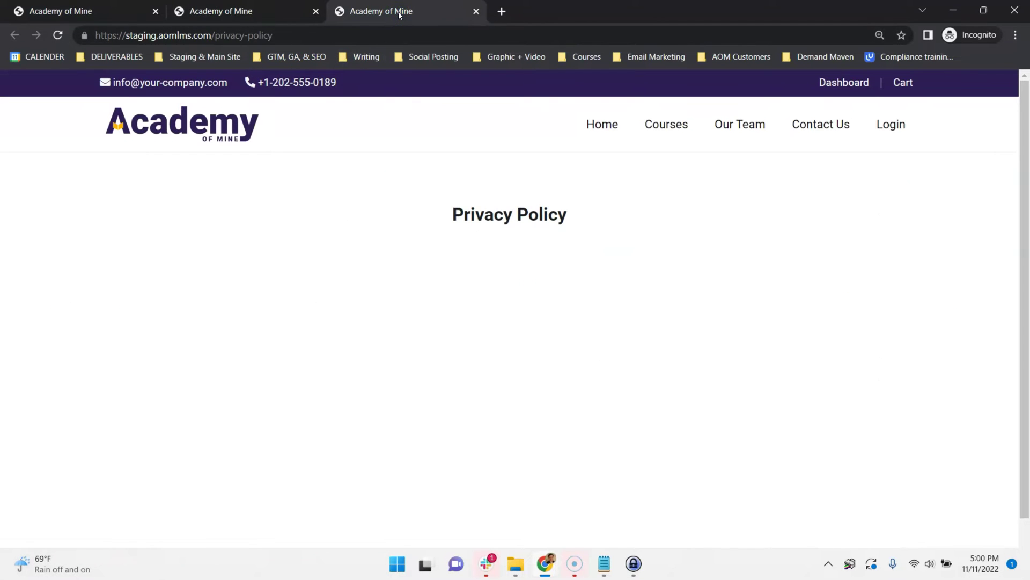
# Return to the dashboard's General Settings tab
pyautogui.click(177, 11)
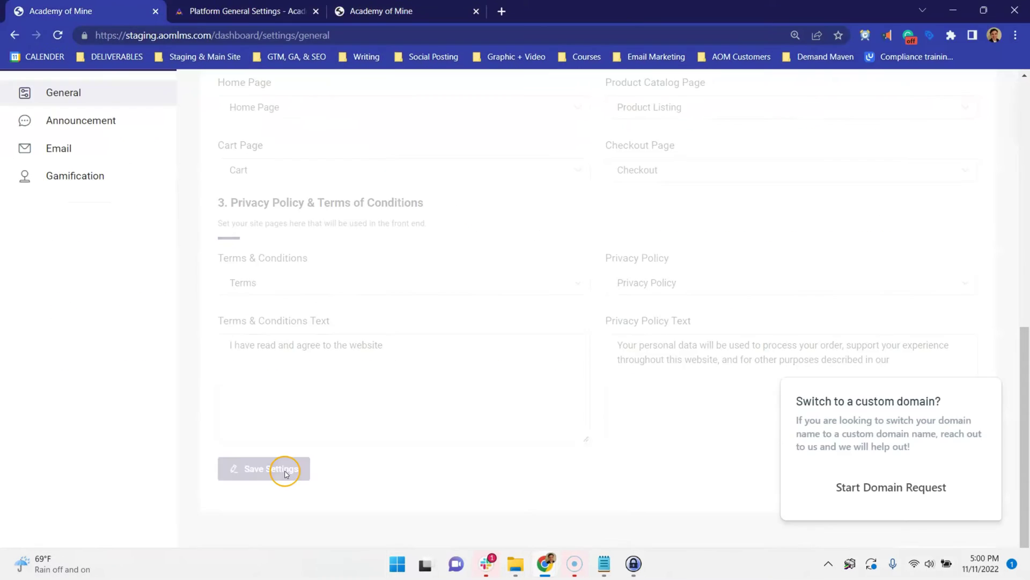